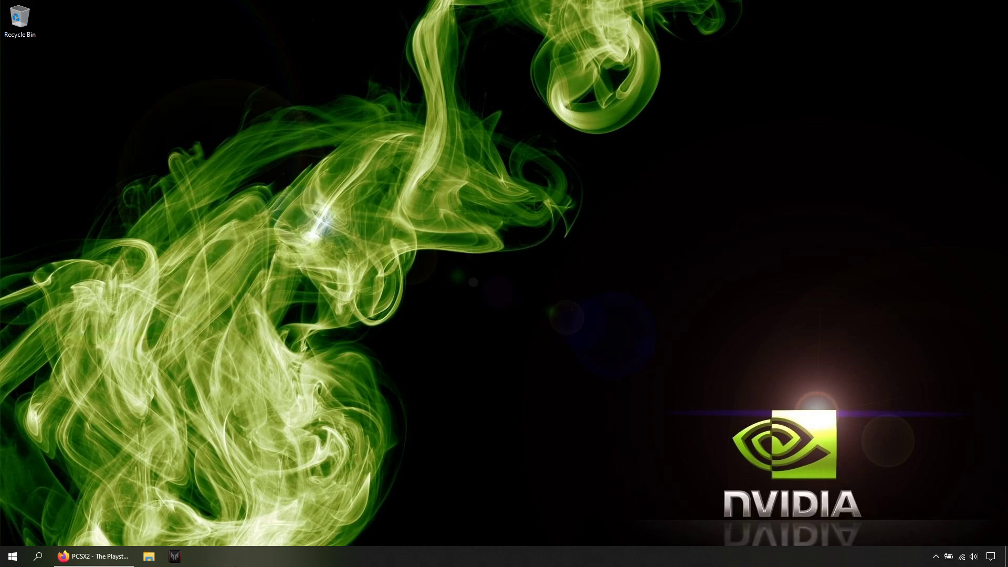
Switch to the Firefox browser and examine the single-thread CPU ratings on PassMark's CPU benchmark page.
{"action": "left_click", "coordinate": [92, 556]}
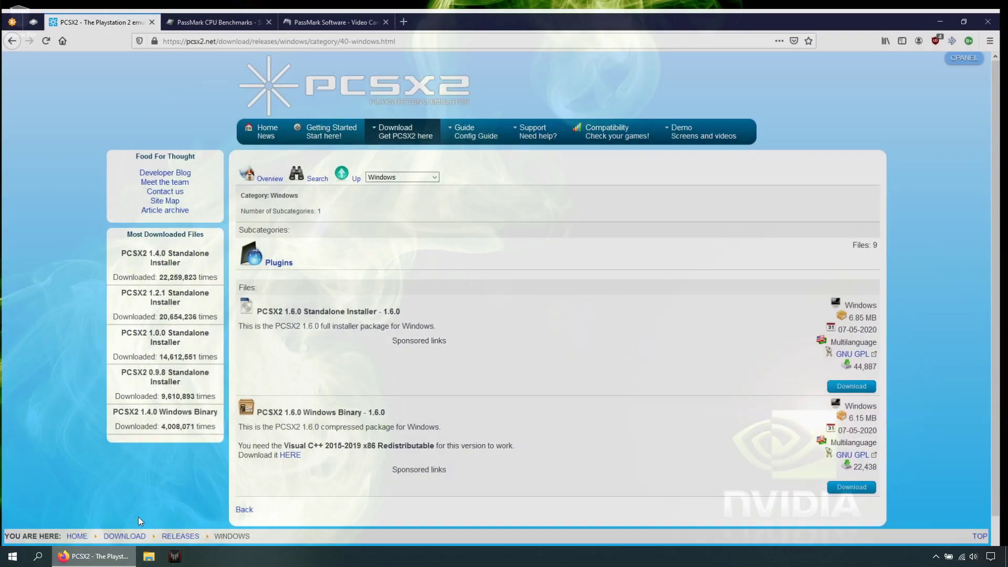
{"action": "key", "text": "ctrl+Tab"}
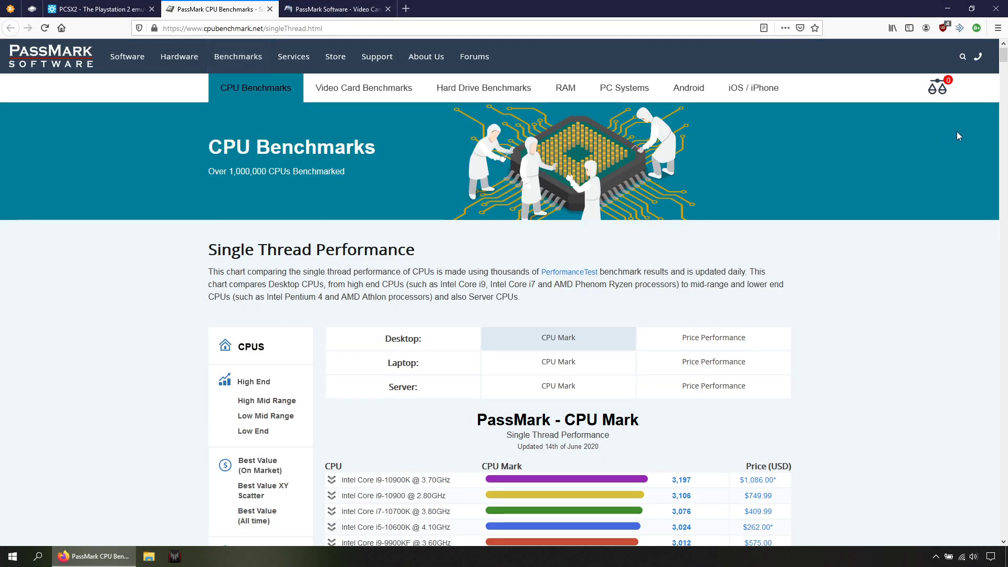
{"action": "left_click", "coordinate": [1004, 80]}
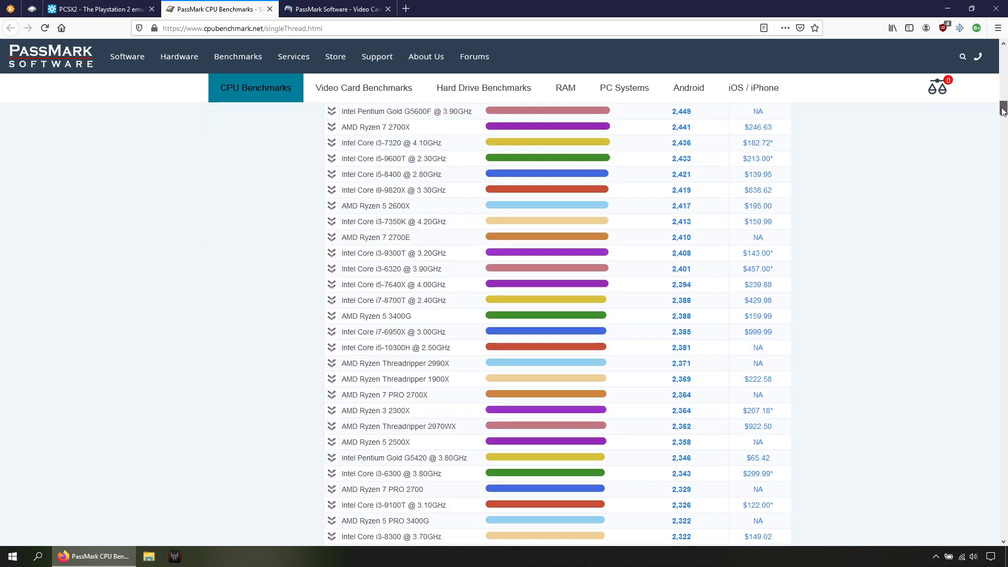
{"action": "left_click_drag", "start_coordinate": [1004, 78], "coordinate": [1004, 50]}
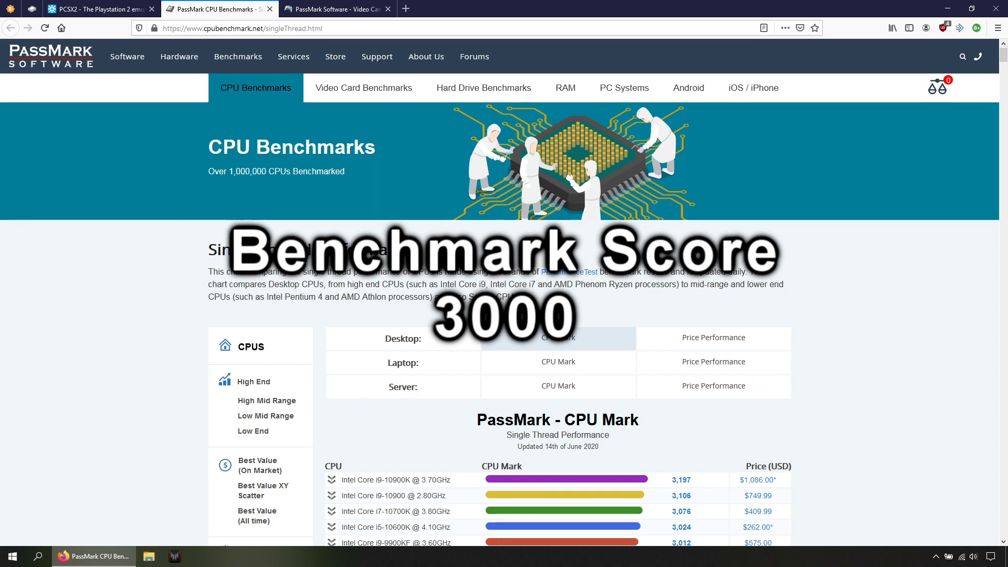
Examine the G3D Mark scores in PassMark's High End Video Card Chart.
{"action": "left_click", "coordinate": [360, 6]}
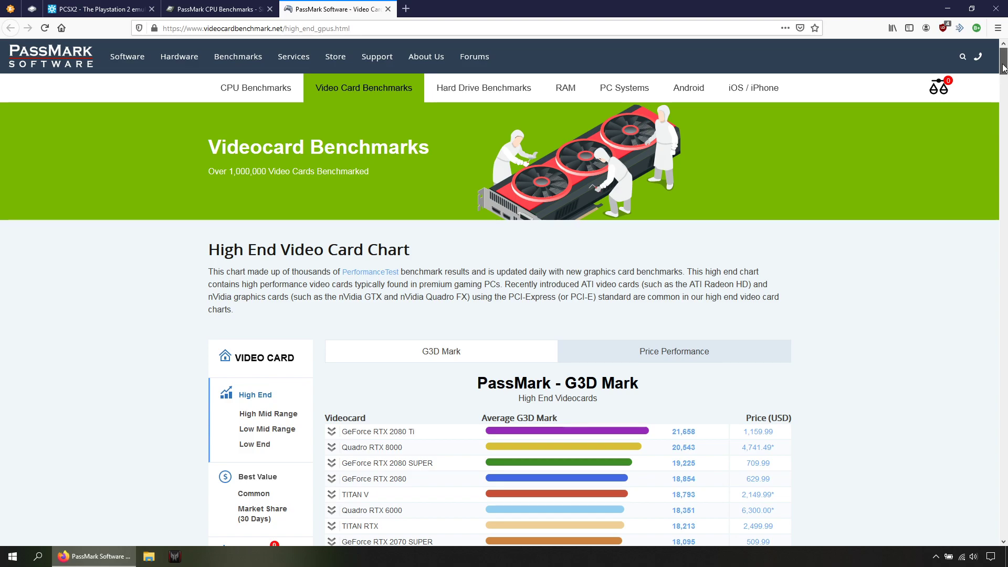
{"action": "left_click_drag", "start_coordinate": [1003, 61], "coordinate": [993, 151]}
{"action": "scroll", "coordinate": [994, 151], "scroll_direction": "up", "scroll_amount": 20}
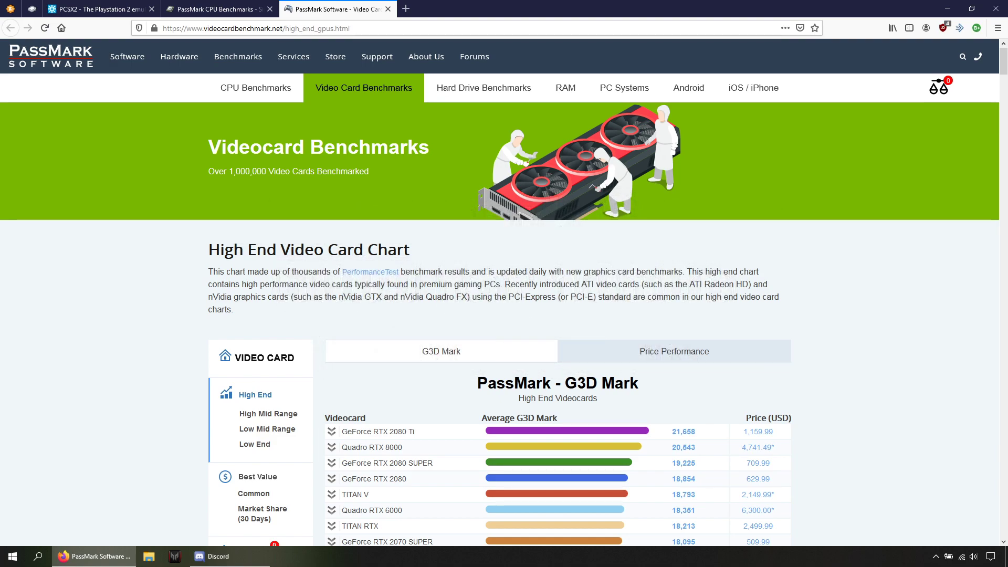
Return to the PCSX2 Windows download page and launch the pcsx2-1.6.0-setup installer from the Downloads folder.
{"action": "key", "text": "ctrl+shift+Tab"}
{"action": "key", "text": "ctrl+shift+Tab"}
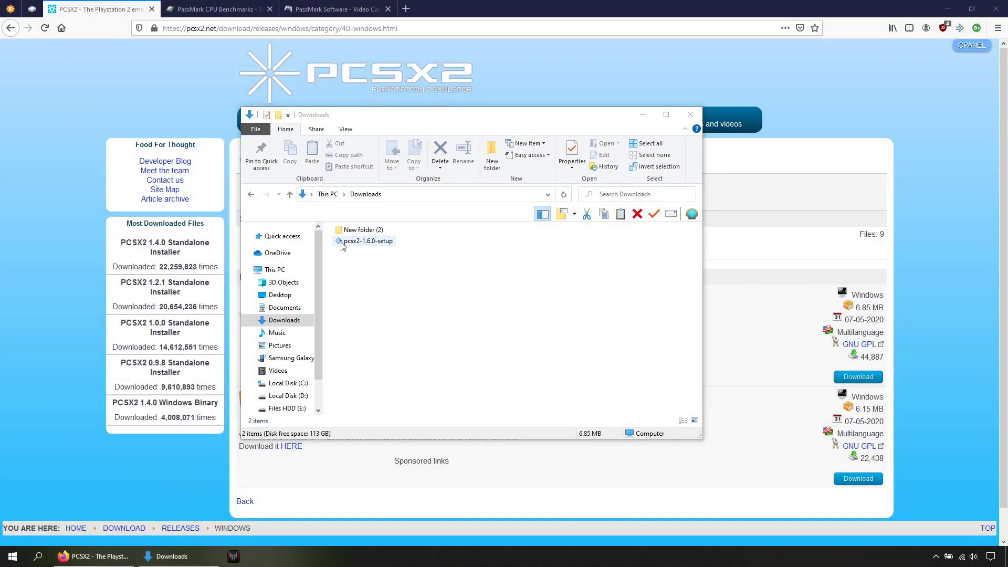
{"action": "left_click", "coordinate": [342, 241]}
{"action": "right_click", "coordinate": [342, 243]}
{"action": "left_click", "coordinate": [387, 261]}
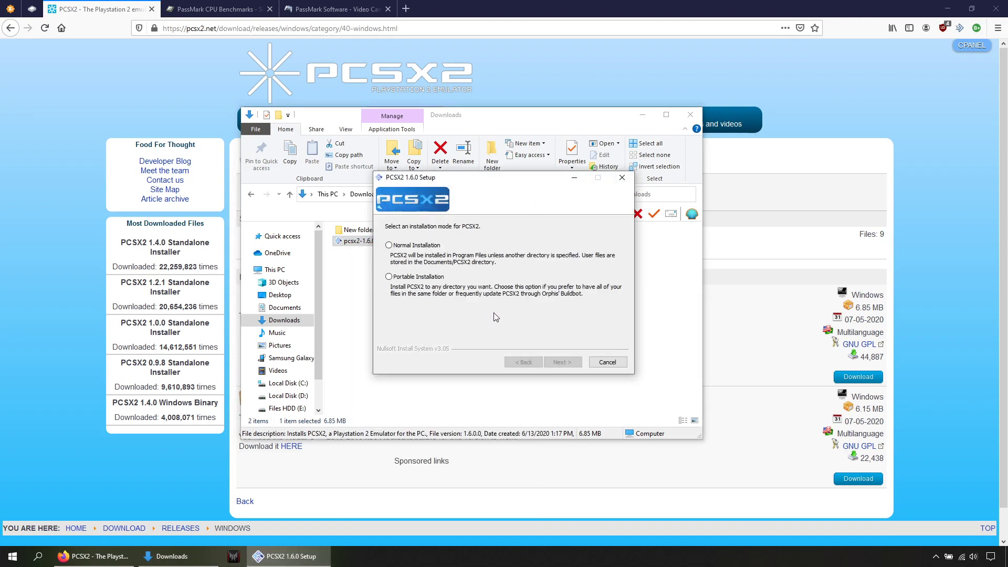
Install PCSX2 1.6.0 with the Normal Installation mode in the default folder, and finish setup with Run PCSX2 enabled.
{"action": "left_click", "coordinate": [407, 246]}
{"action": "left_click", "coordinate": [562, 362]}
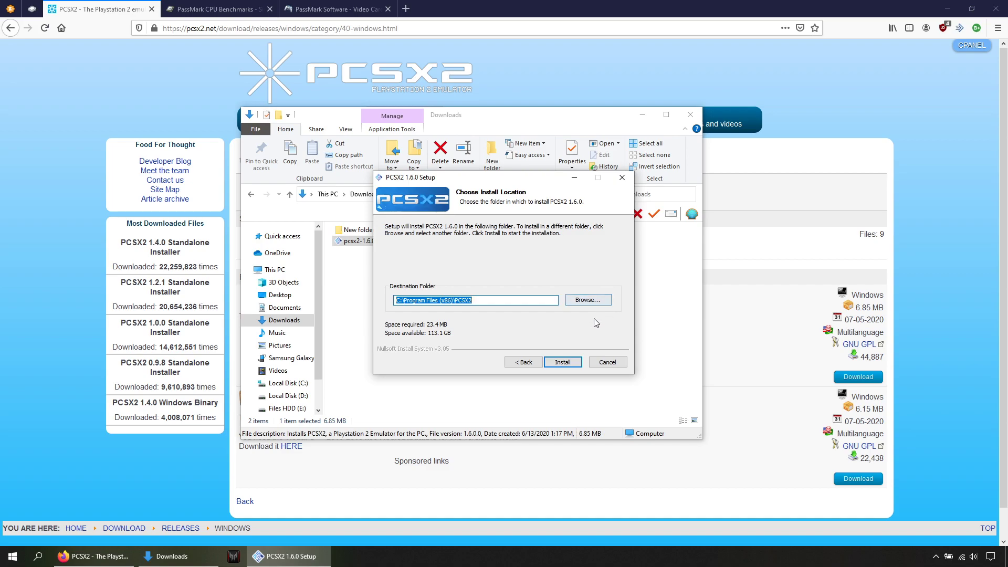
{"action": "left_click", "coordinate": [562, 363]}
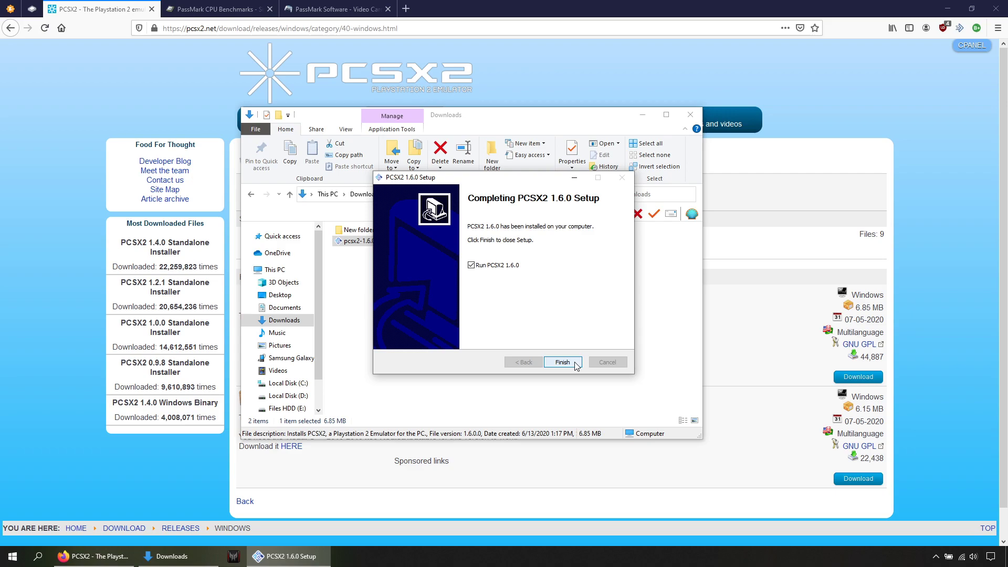
{"action": "left_click", "coordinate": [562, 362]}
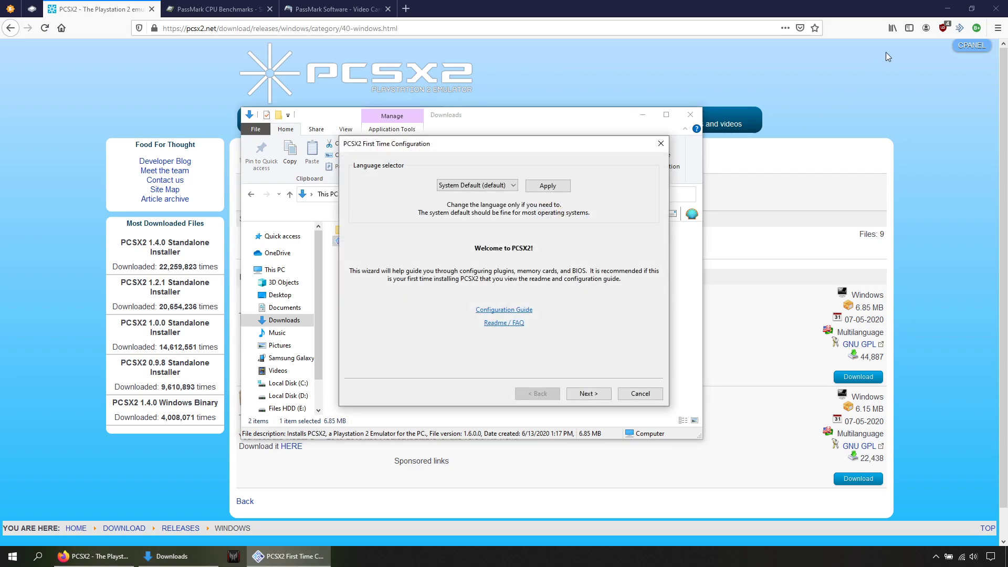
Minimize the browser, keep System Default as the language in the first-time configuration, and continue to the plugin selection.
{"action": "left_click", "coordinate": [947, 8]}
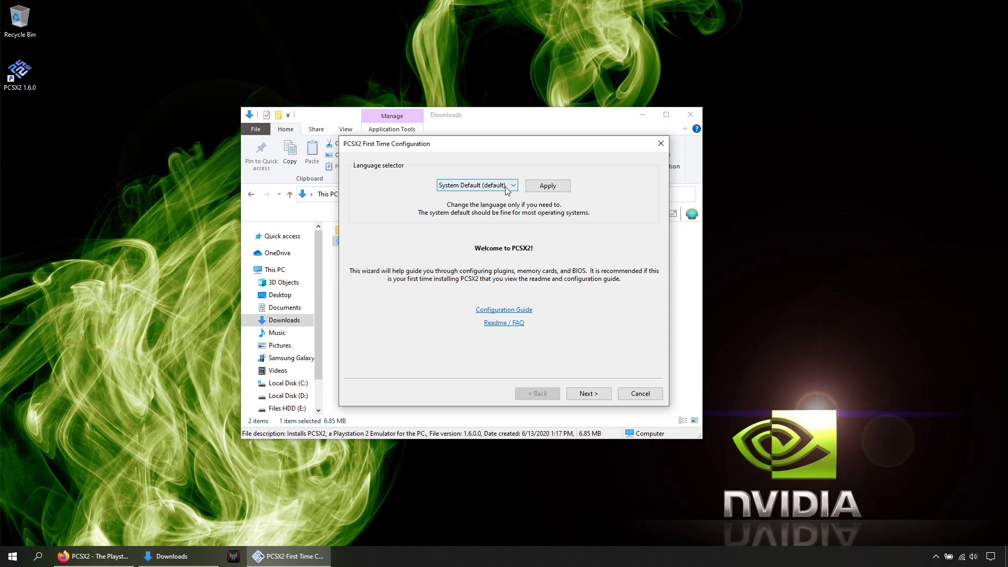
{"action": "left_click", "coordinate": [475, 185]}
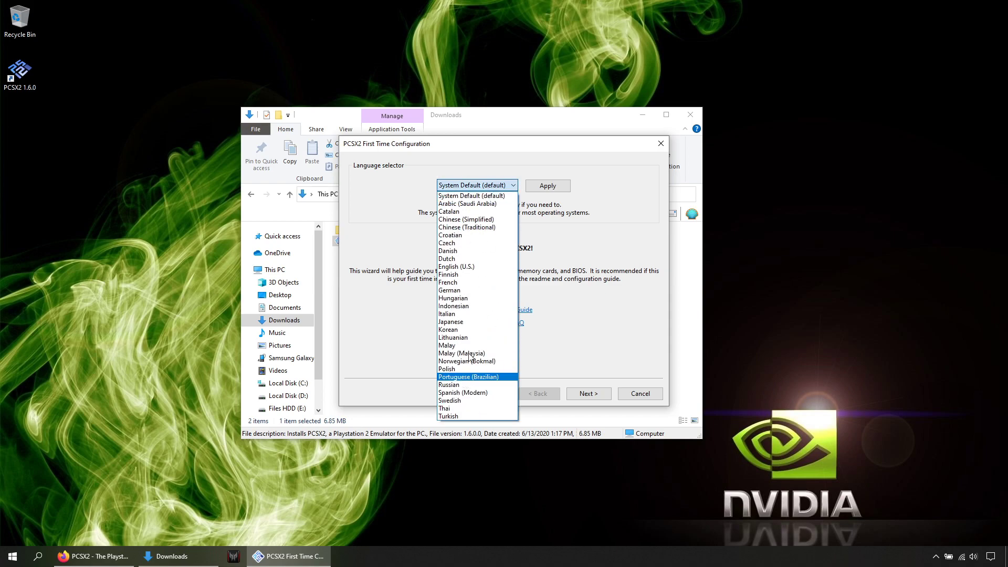
{"action": "left_click", "coordinate": [505, 184]}
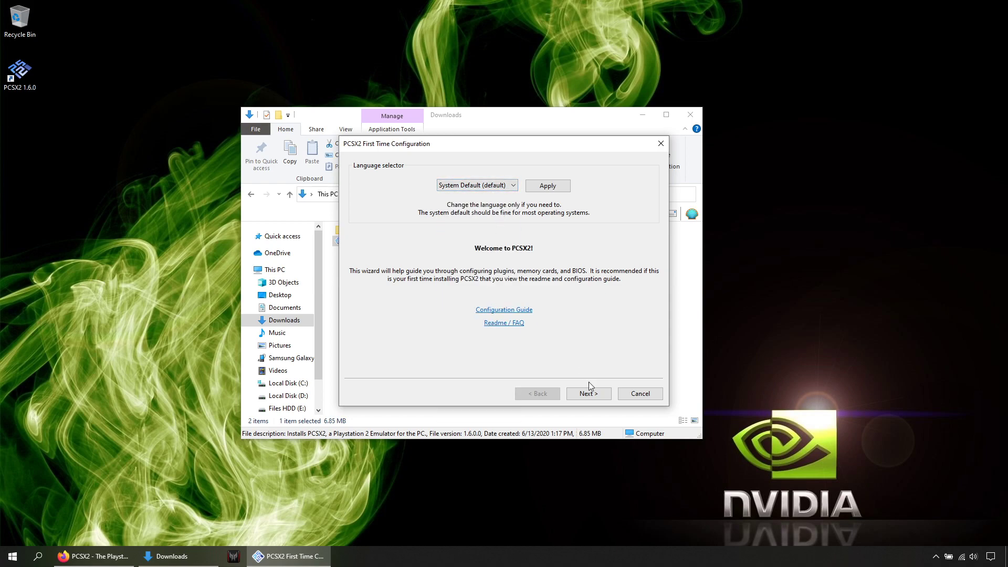
{"action": "left_click", "coordinate": [601, 393]}
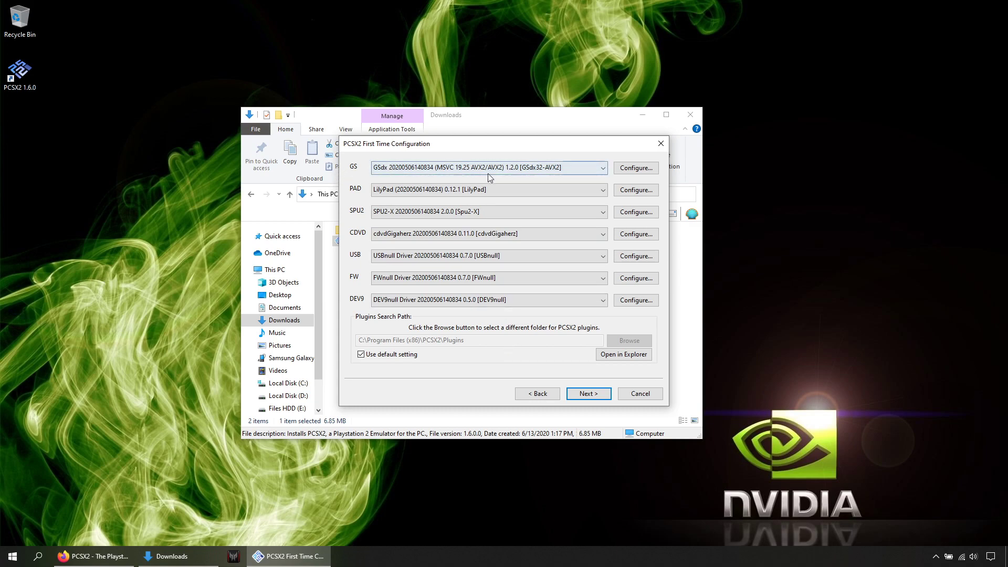
Set the GS plugin to the SSE4.1/AVX version of GSdx (GSdx32-SSE4) and continue to the BIOS selection.
{"action": "left_click", "coordinate": [571, 167]}
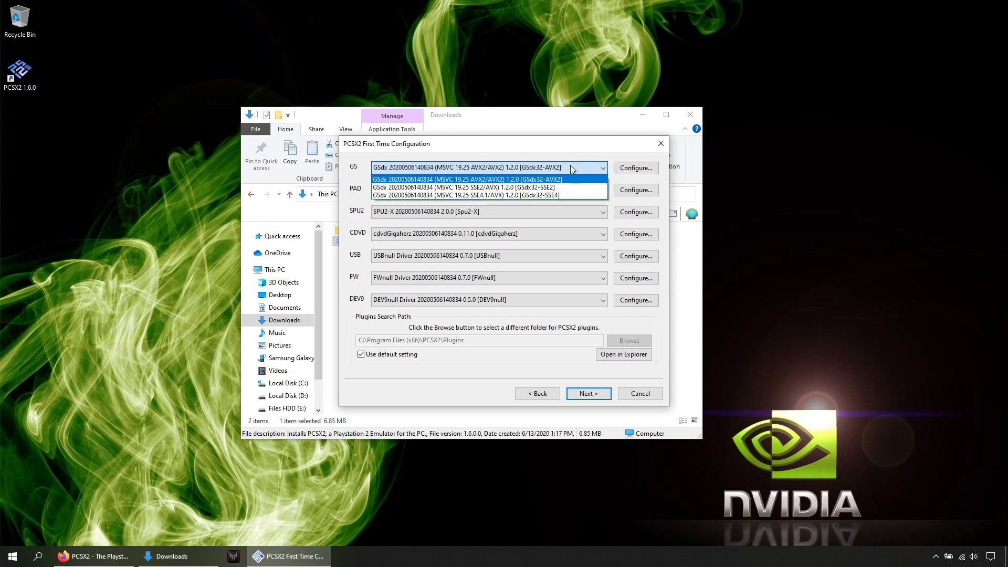
{"action": "left_click", "coordinate": [553, 195]}
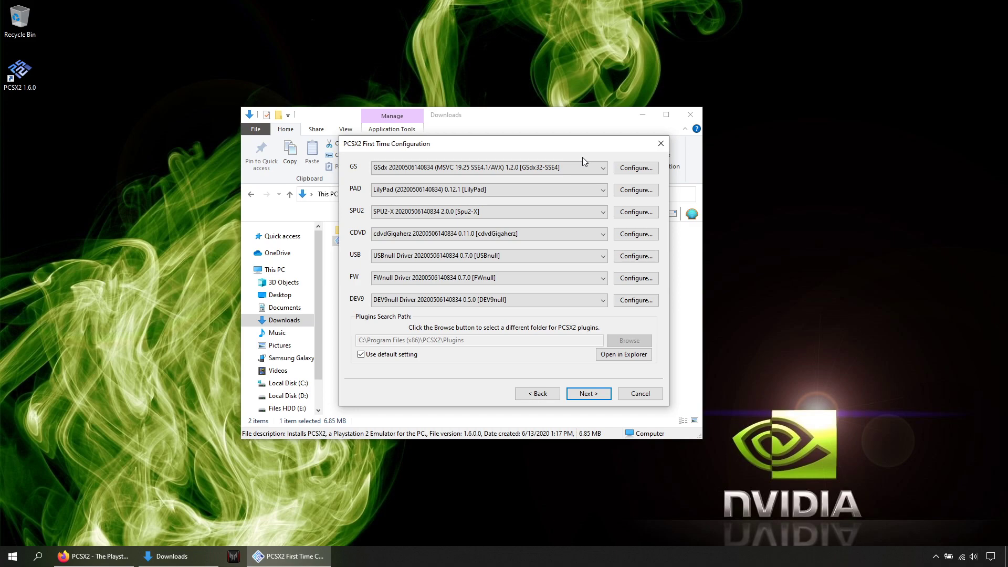
{"action": "left_click", "coordinate": [598, 394]}
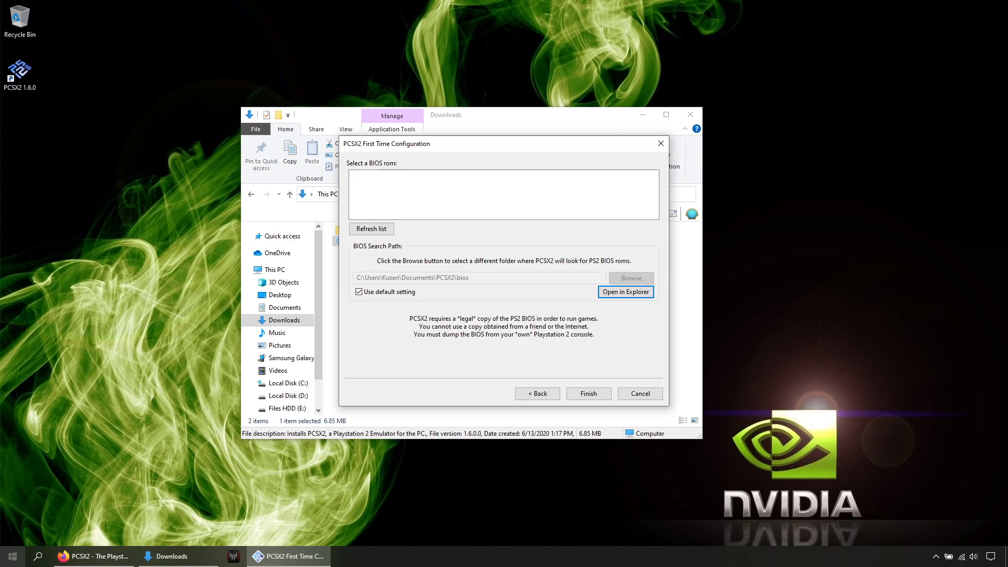
Place the folder with the BIOS files in Documents\PCSX2 as bios, and close the folder window.
{"action": "left_click", "coordinate": [13, 556]}
{"action": "left_click", "coordinate": [160, 225]}
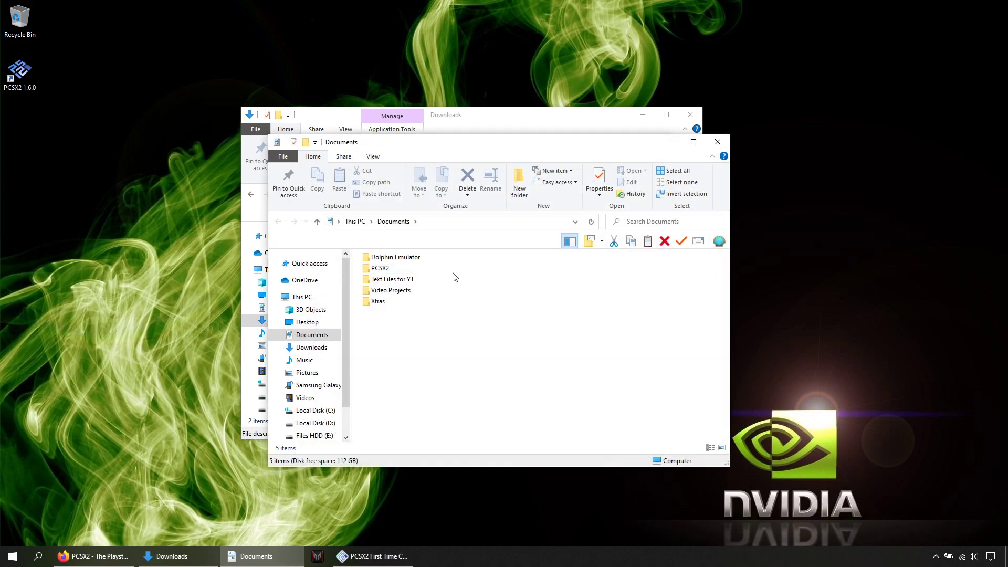
{"action": "double_click", "coordinate": [380, 268]}
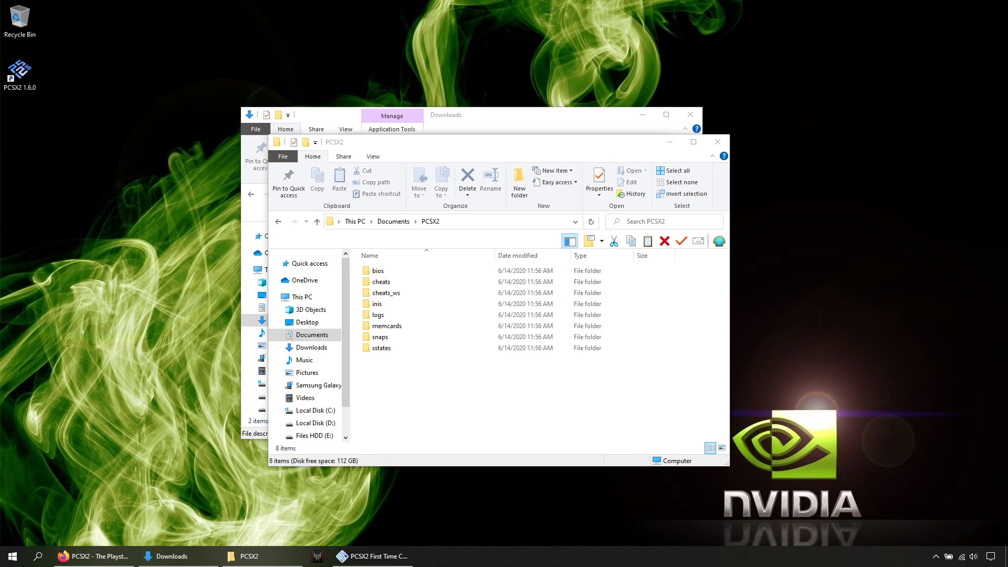
{"action": "left_click_drag", "start_coordinate": [961, 65], "coordinate": [544, 404]}
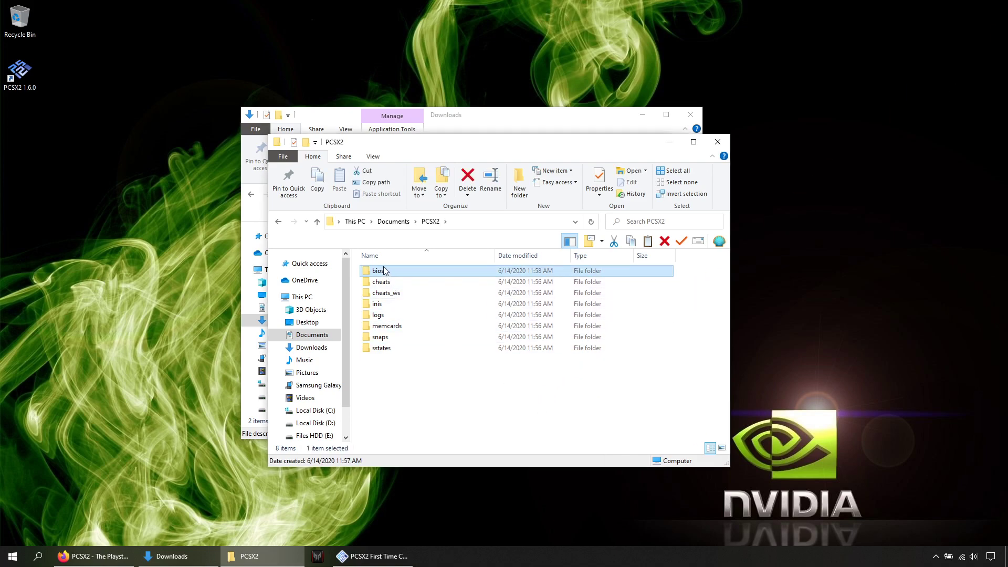
{"action": "left_click", "coordinate": [718, 141]}
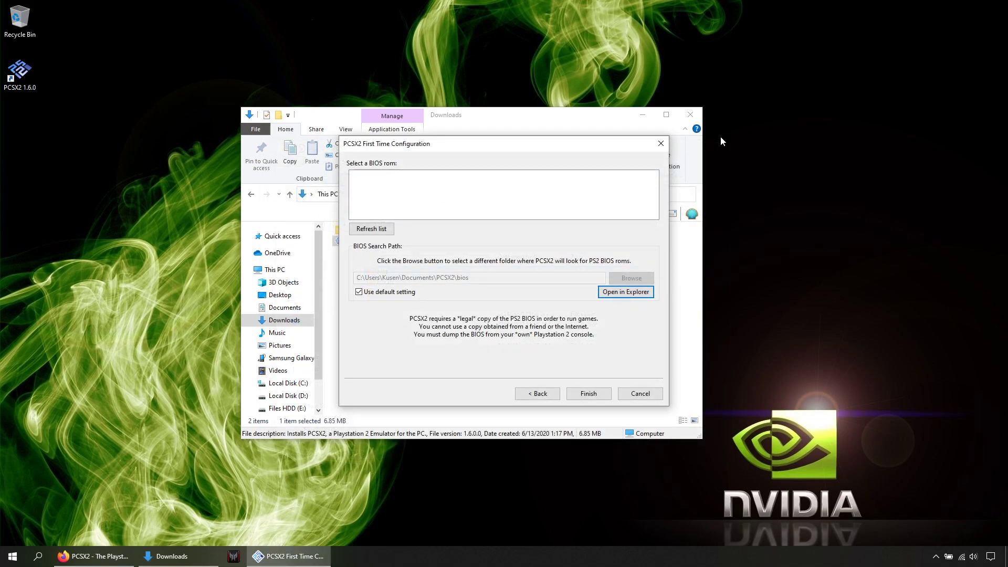
Refresh the BIOS list, choose the USA v01.60(07/02/2002) Console ROM, and finish the first-time configuration.
{"action": "left_click", "coordinate": [389, 237]}
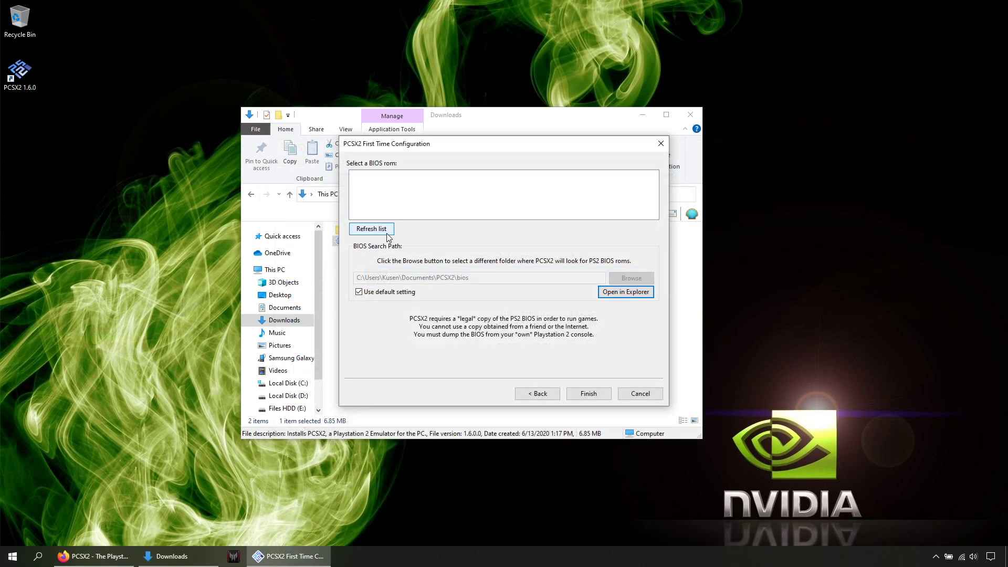
{"action": "left_click", "coordinate": [388, 237]}
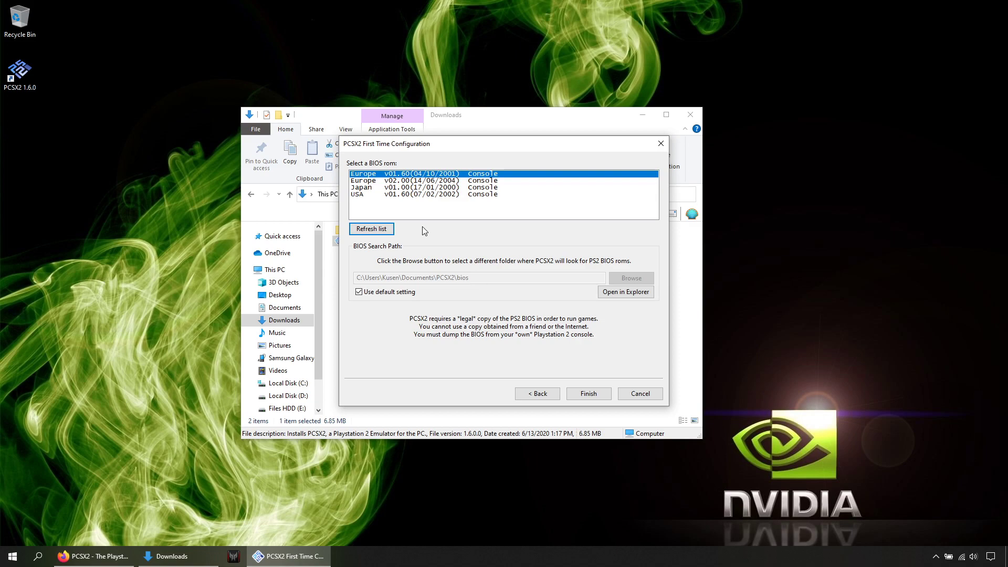
{"action": "left_click", "coordinate": [376, 195]}
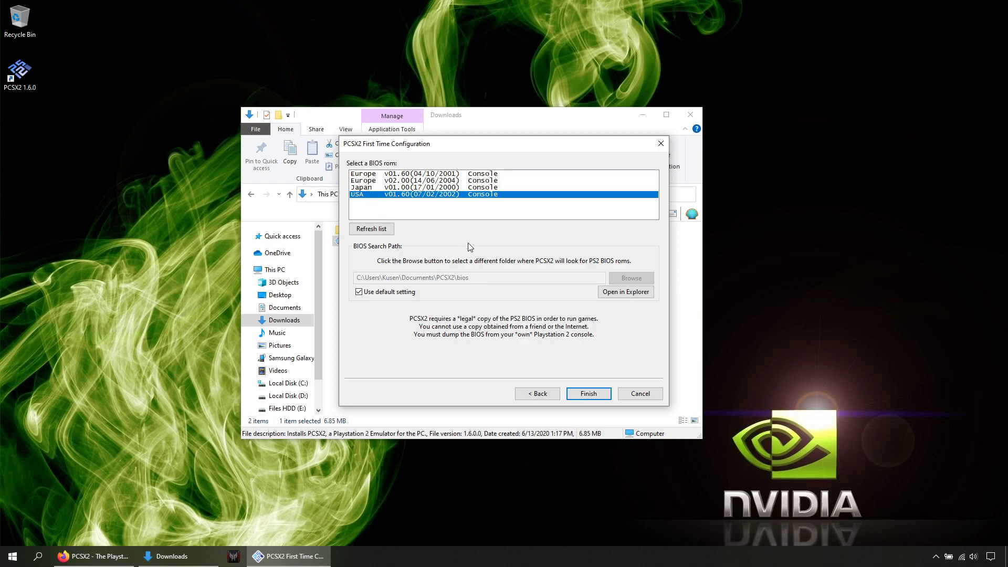
{"action": "left_click", "coordinate": [589, 394]}
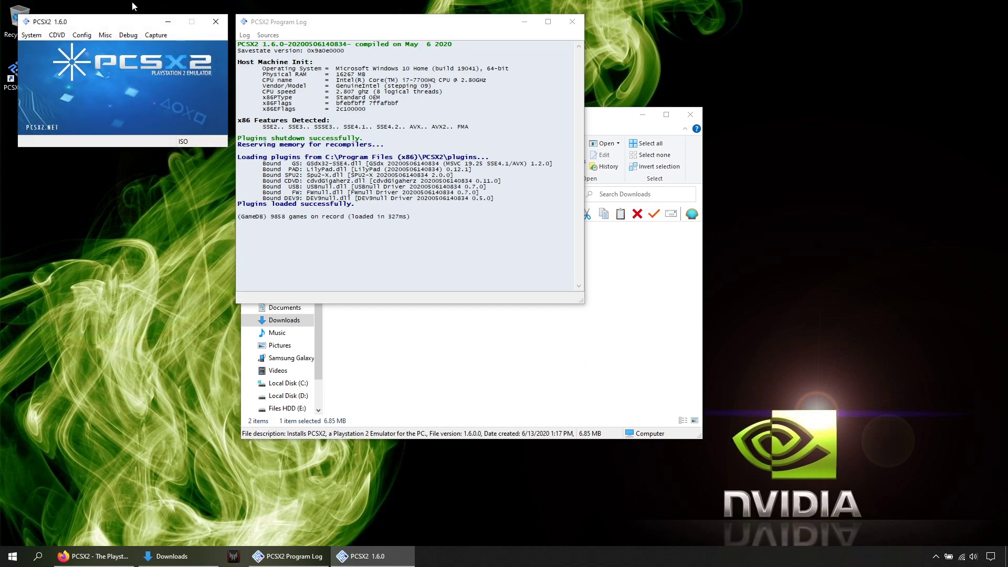
Move the PCSX2 window away from the screen corner and hide the program log console.
{"action": "left_click_drag", "start_coordinate": [100, 26], "coordinate": [445, 141]}
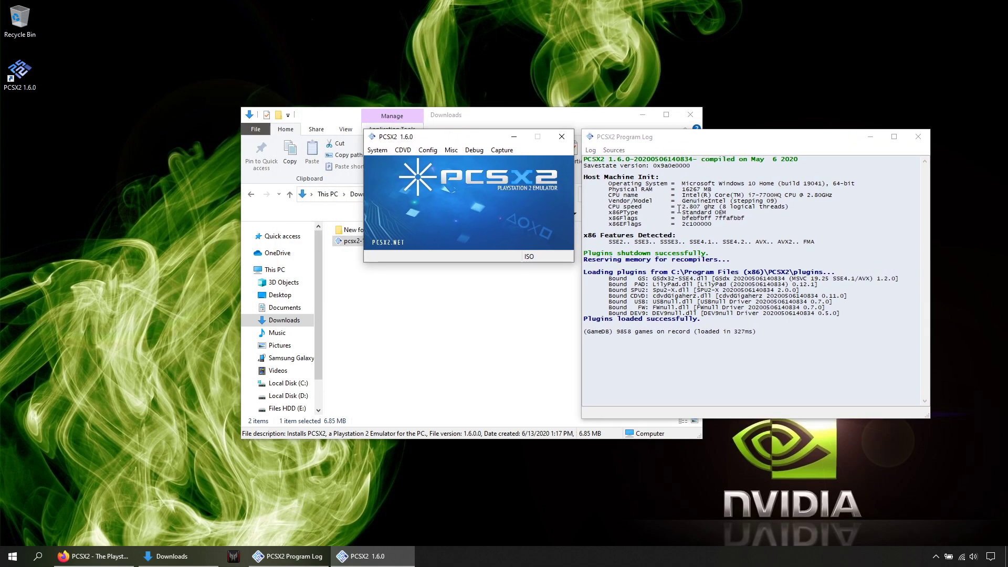
{"action": "left_click", "coordinate": [451, 150]}
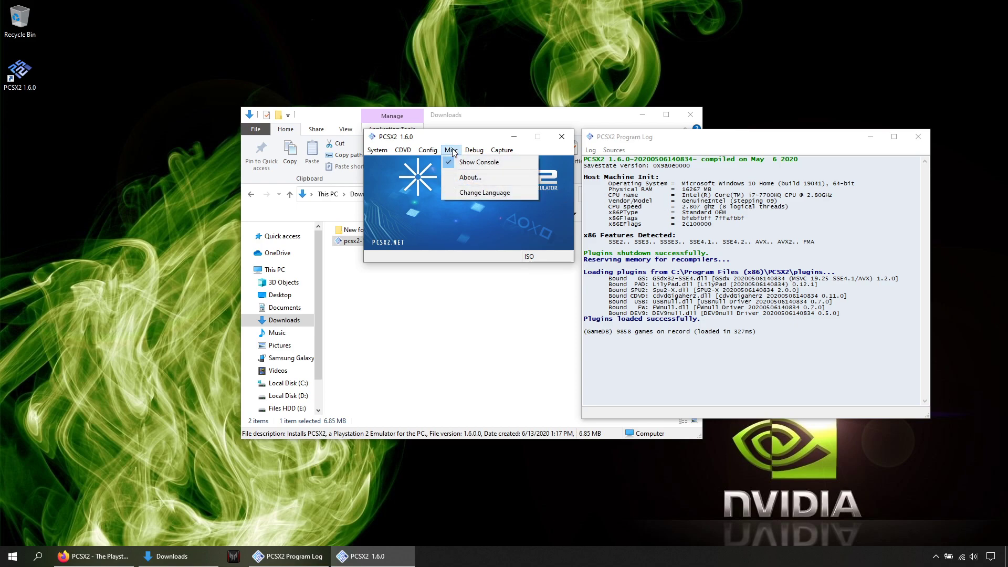
{"action": "left_click", "coordinate": [462, 162]}
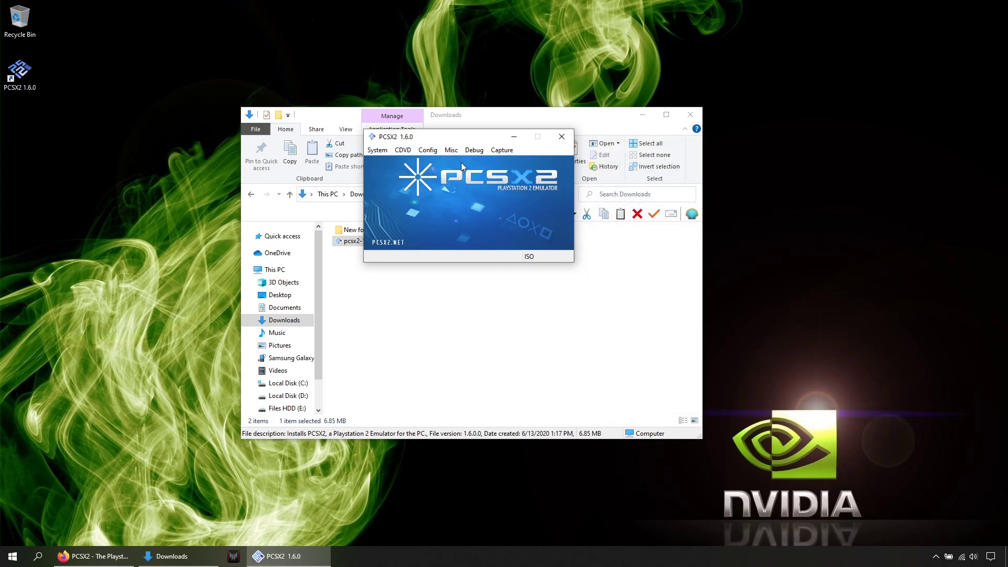
Reposition the PCSX2 window near the middle of the desktop and enable widescreen patches.
{"action": "left_click_drag", "start_coordinate": [442, 140], "coordinate": [553, 201]}
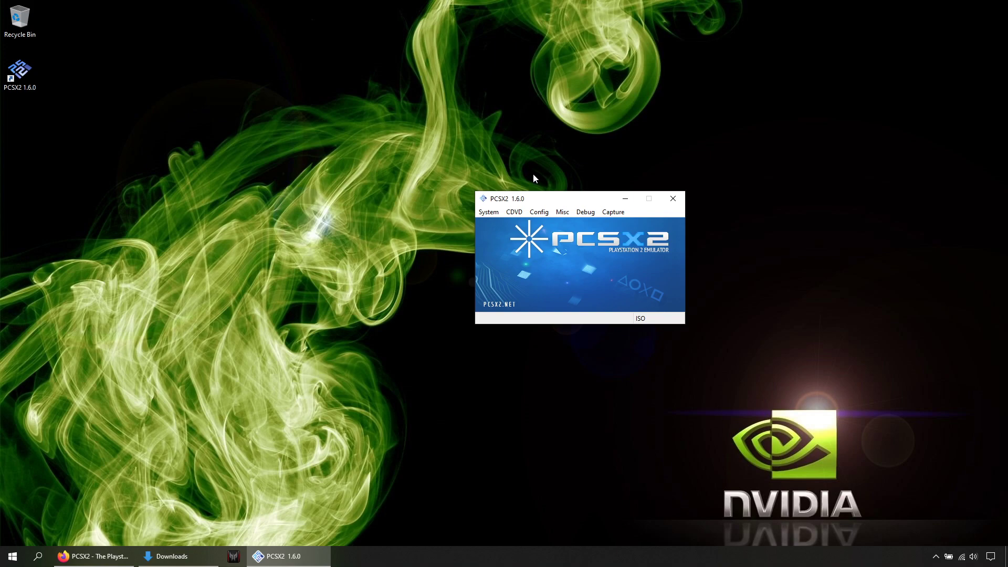
{"action": "left_click", "coordinate": [489, 213]}
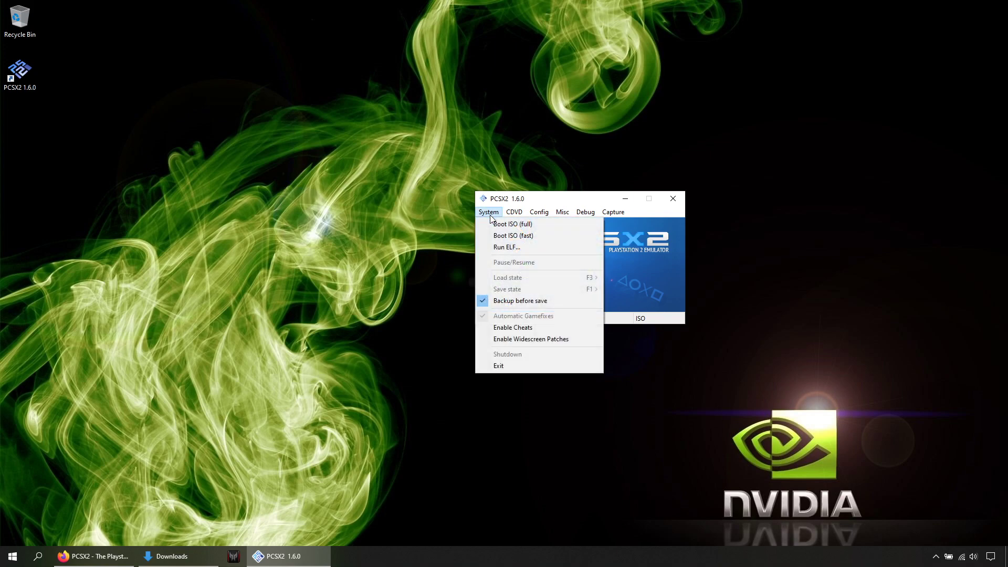
{"action": "left_click", "coordinate": [544, 341]}
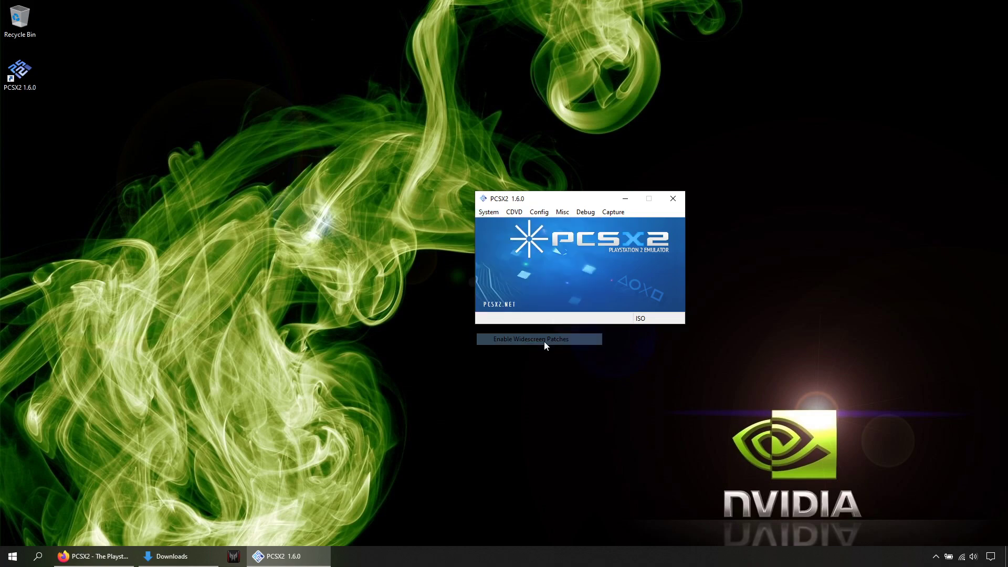
In the emulation settings for the GS window, set the aspect ratio to Widescreen (16:9) and apply it.
{"action": "left_click", "coordinate": [539, 212]}
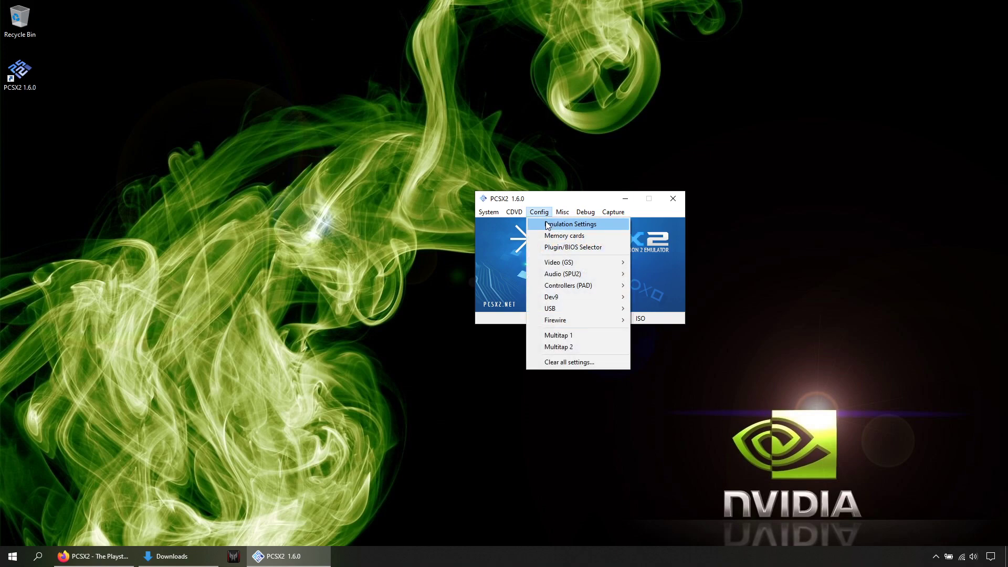
{"action": "left_click", "coordinate": [548, 224]}
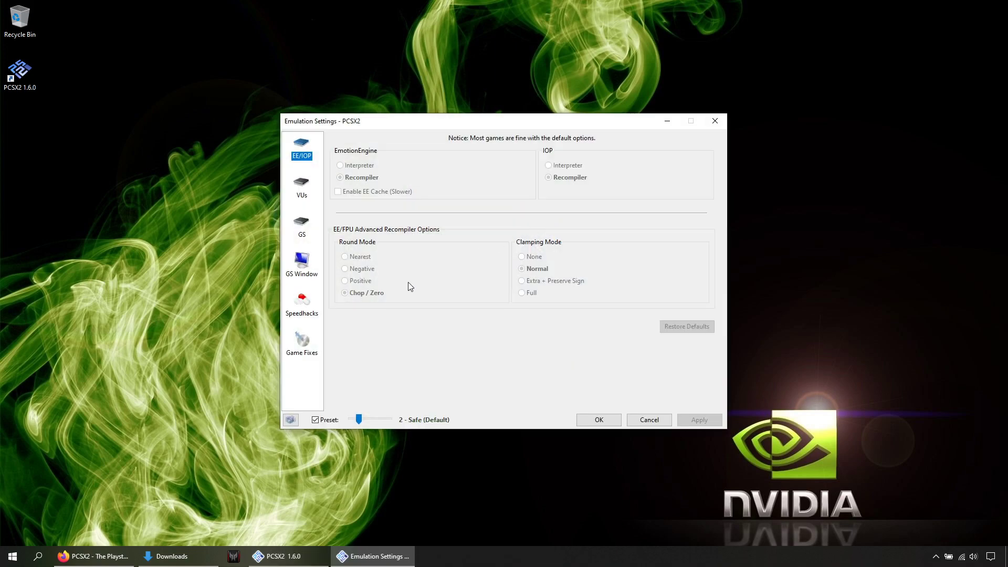
{"action": "left_click", "coordinate": [303, 267]}
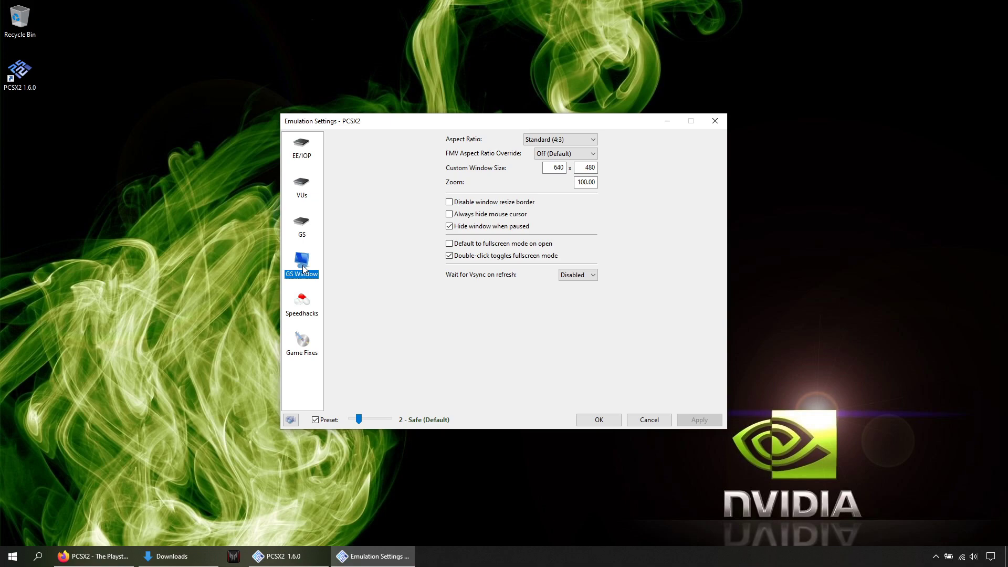
{"action": "left_click", "coordinate": [582, 140]}
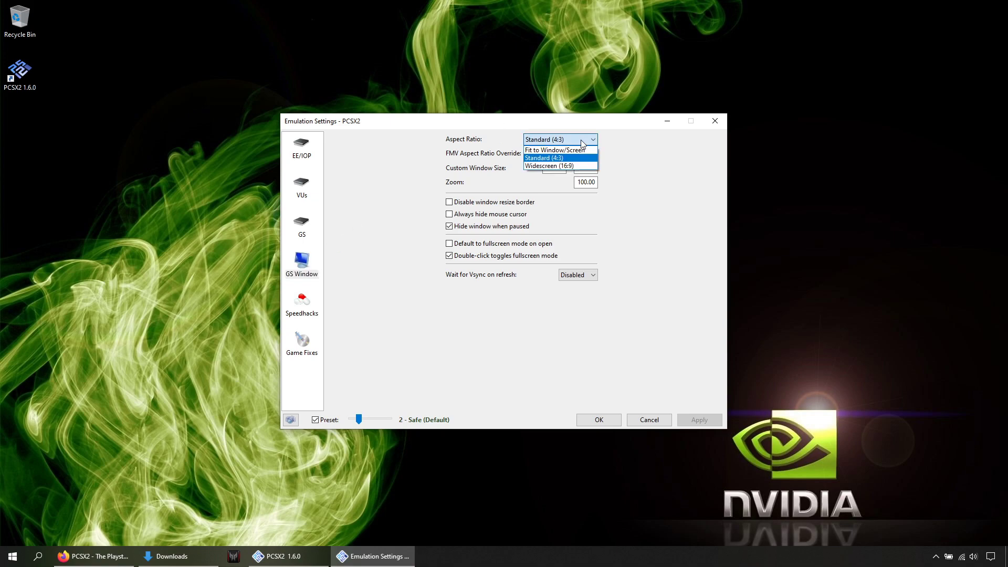
{"action": "left_click", "coordinate": [562, 164]}
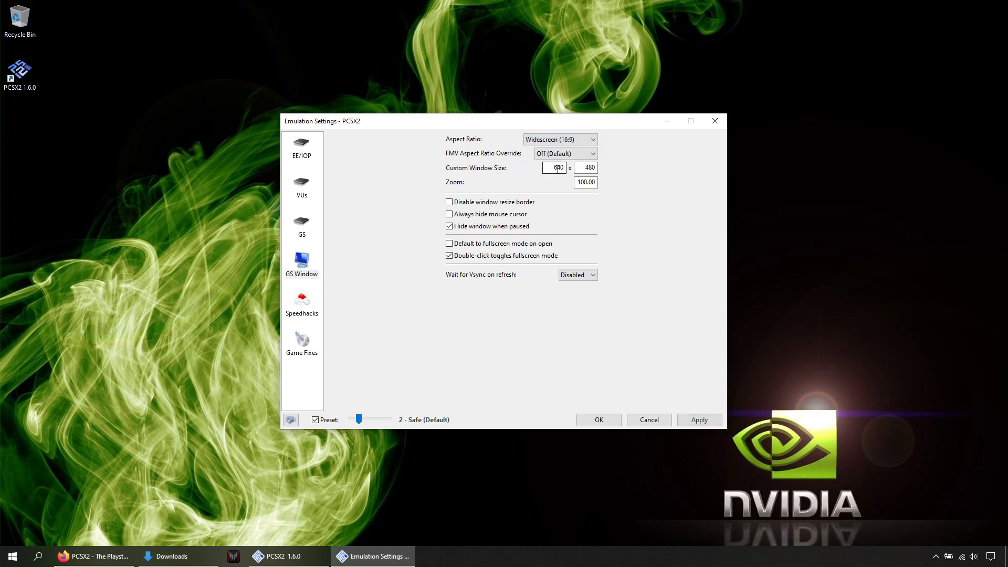
{"action": "left_click", "coordinate": [695, 419]}
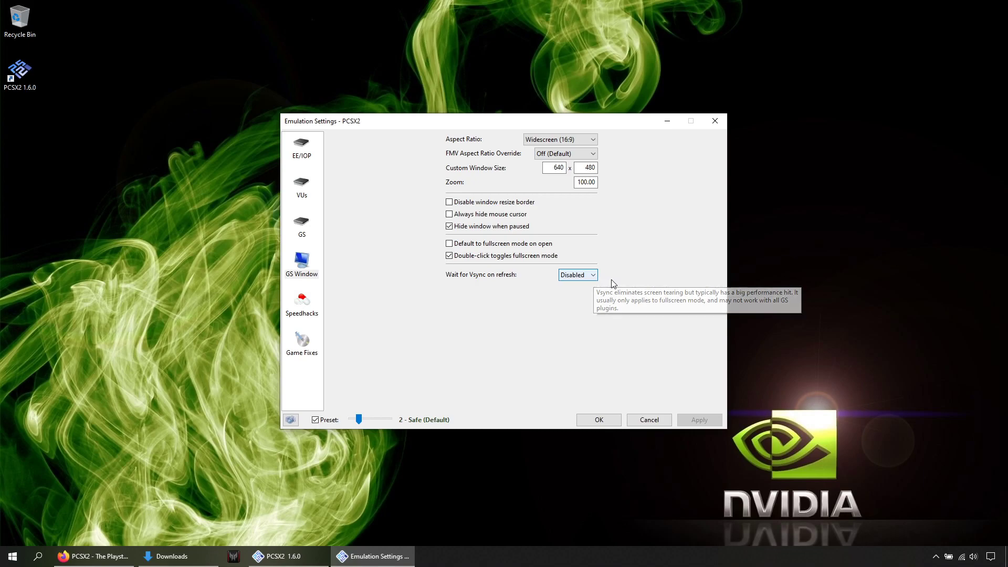
Set the GS window's wait for Vsync on refresh to Adaptive and apply the change.
{"action": "left_click", "coordinate": [584, 276]}
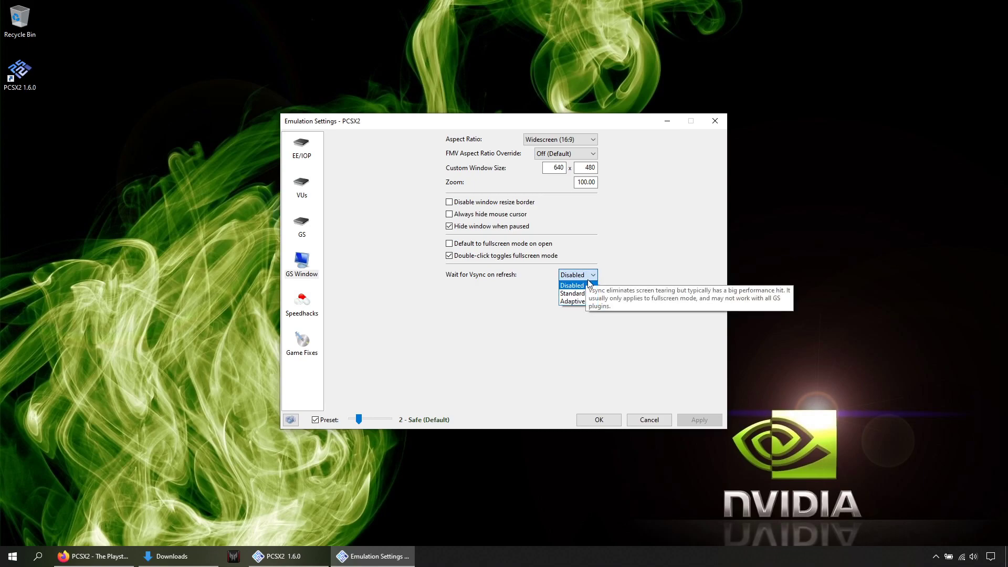
{"action": "left_click", "coordinate": [577, 302]}
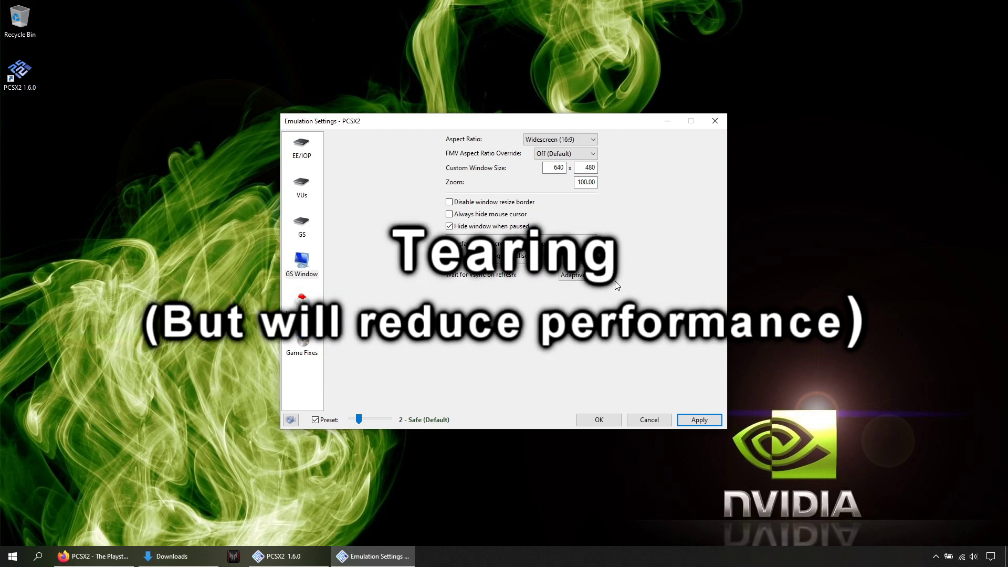
{"action": "left_click", "coordinate": [698, 418]}
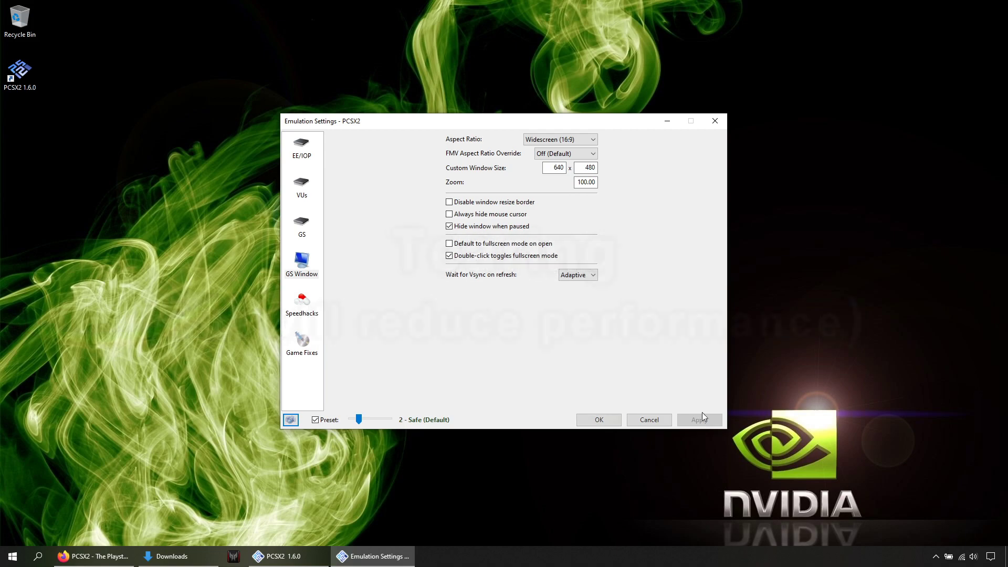
Enable the MTVU (Multi-Threaded microVU1) hack among the speedhacks.
{"action": "left_click", "coordinate": [299, 303]}
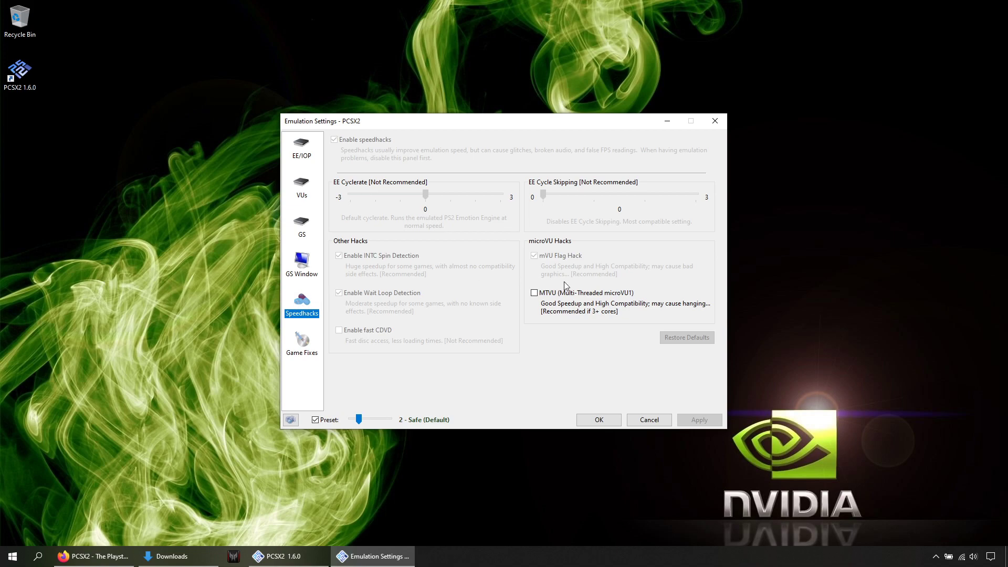
{"action": "left_click", "coordinate": [534, 293]}
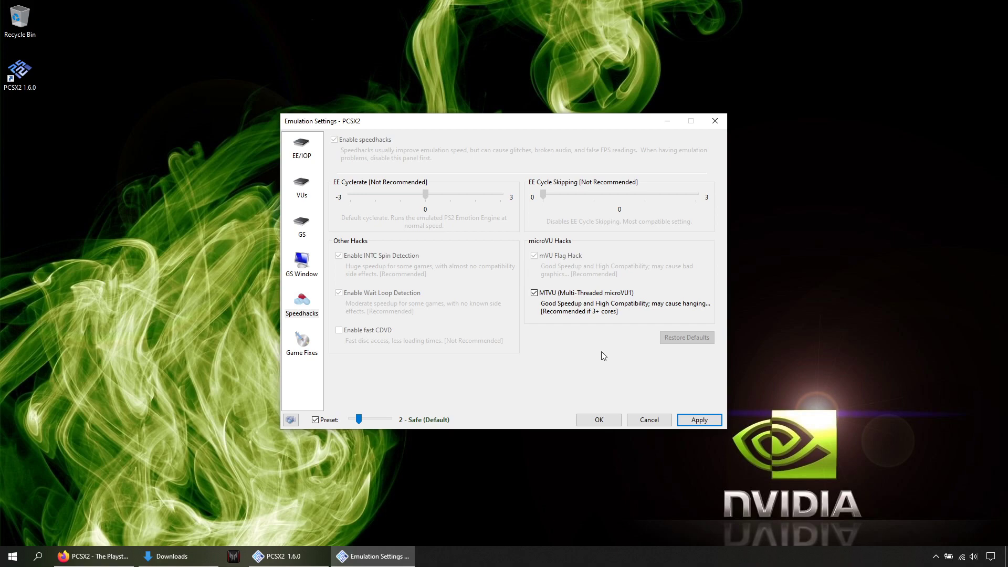
{"action": "key", "text": "Tab"}
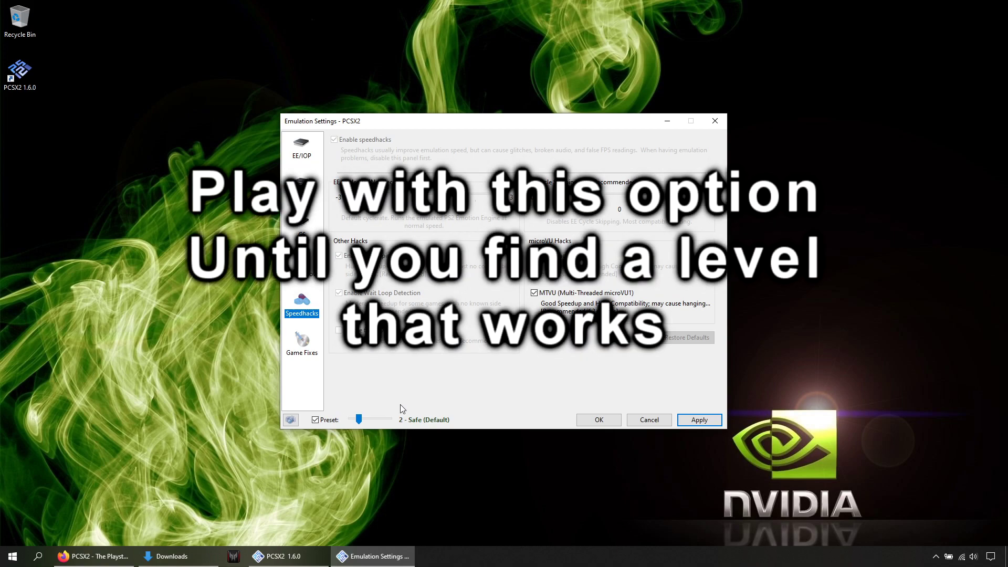
Raise the emulation preset to 3 - Balanced, apply the changes, and close the emulation settings.
{"action": "mouse_move", "coordinate": [358, 423]}
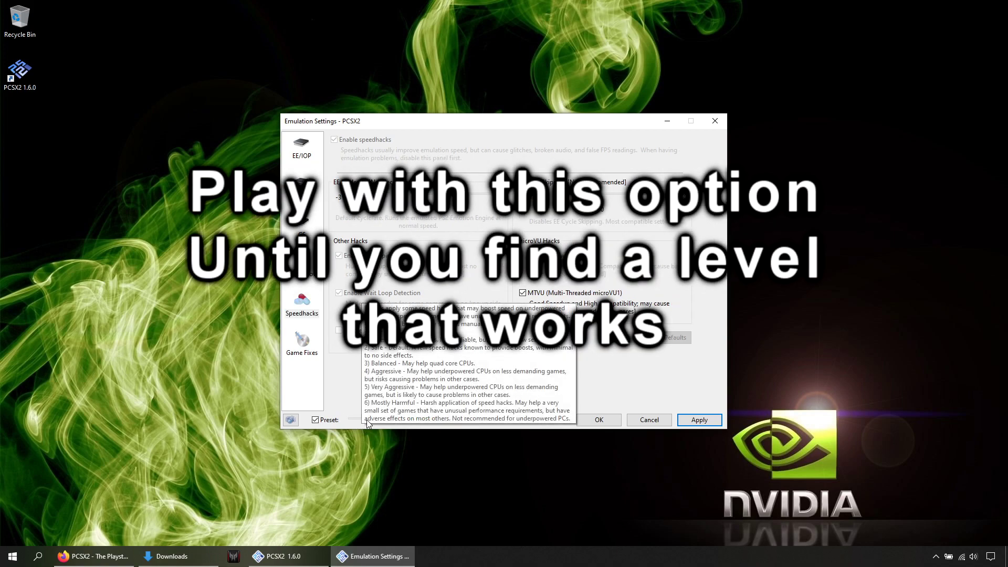
{"action": "left_click_drag", "start_coordinate": [359, 420], "coordinate": [366, 420]}
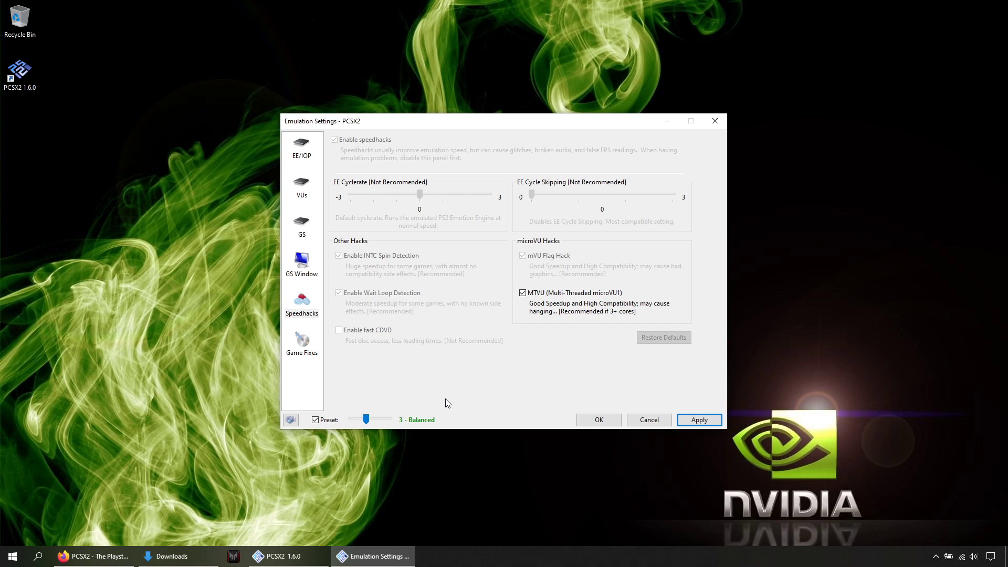
{"action": "left_click", "coordinate": [700, 420]}
{"action": "left_click", "coordinate": [599, 420]}
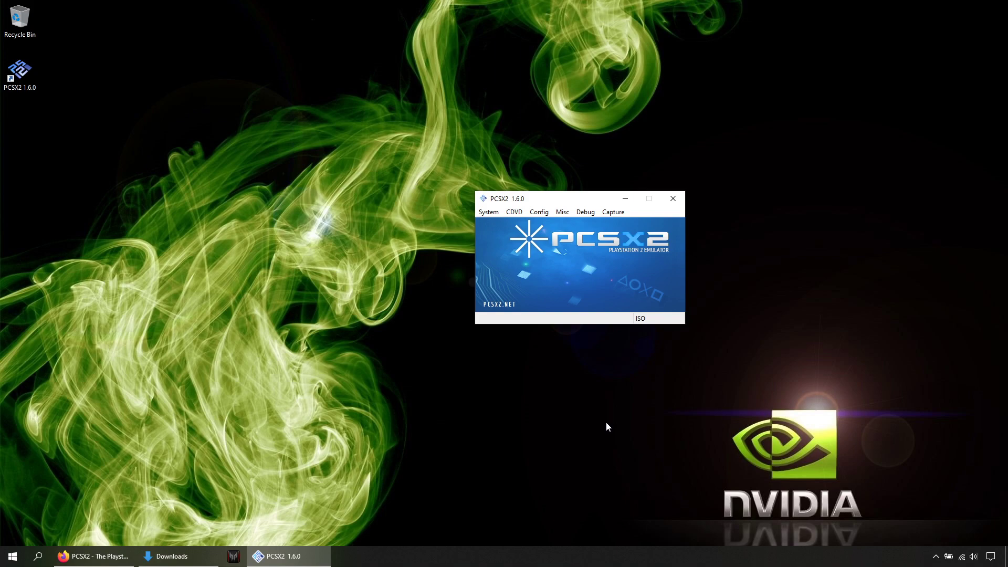
In the GSdx video plugin settings, keep the OpenGL (Hardware) renderer and set the internal resolution to 3x Native (~1080p).
{"action": "left_click", "coordinate": [539, 212]}
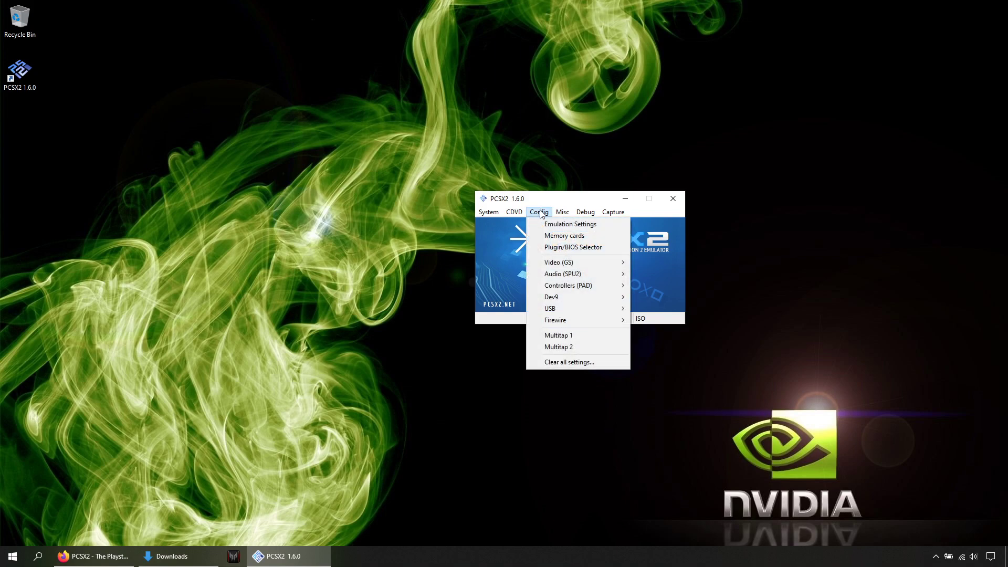
{"action": "mouse_move", "coordinate": [618, 265]}
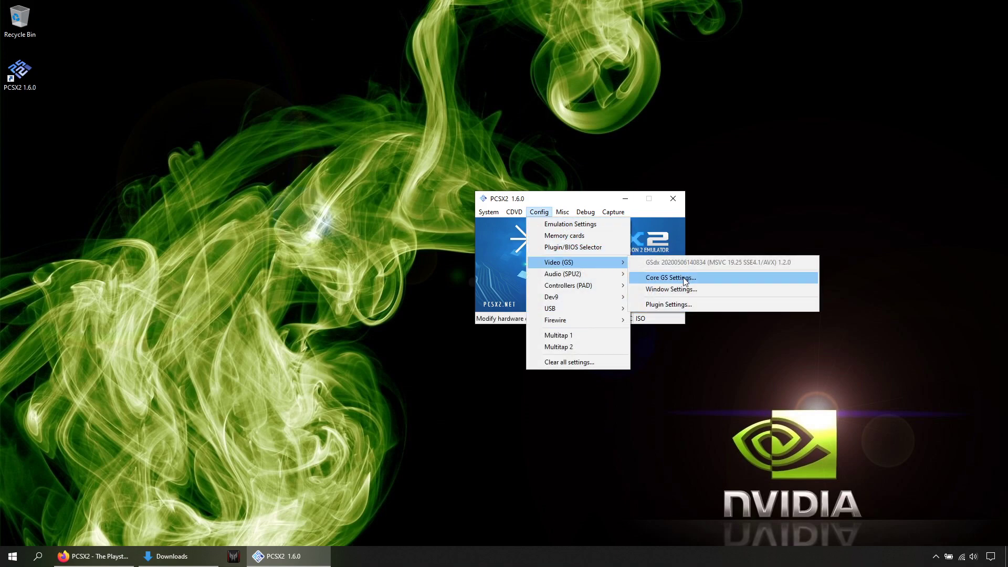
{"action": "left_click", "coordinate": [688, 307]}
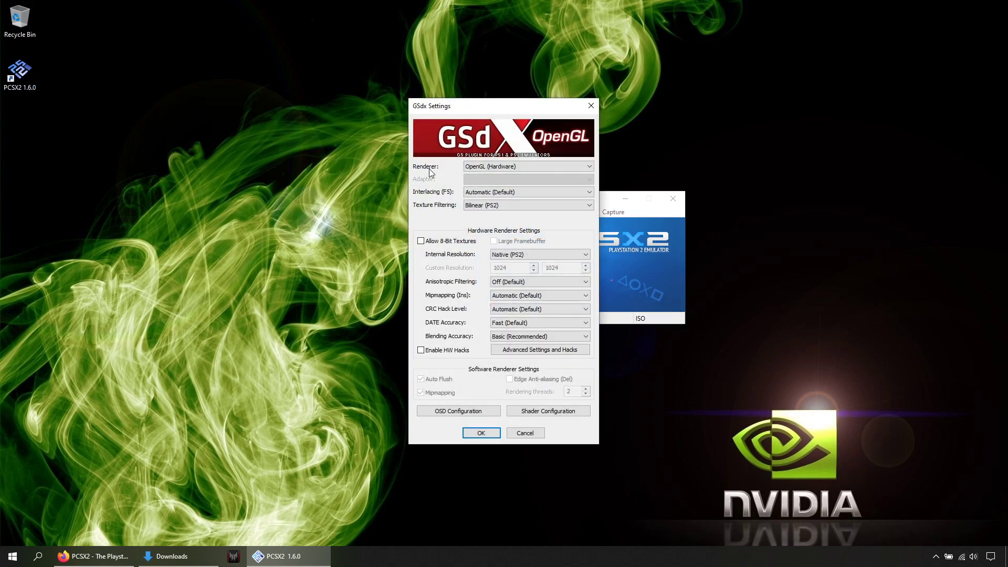
{"action": "left_click", "coordinate": [494, 167]}
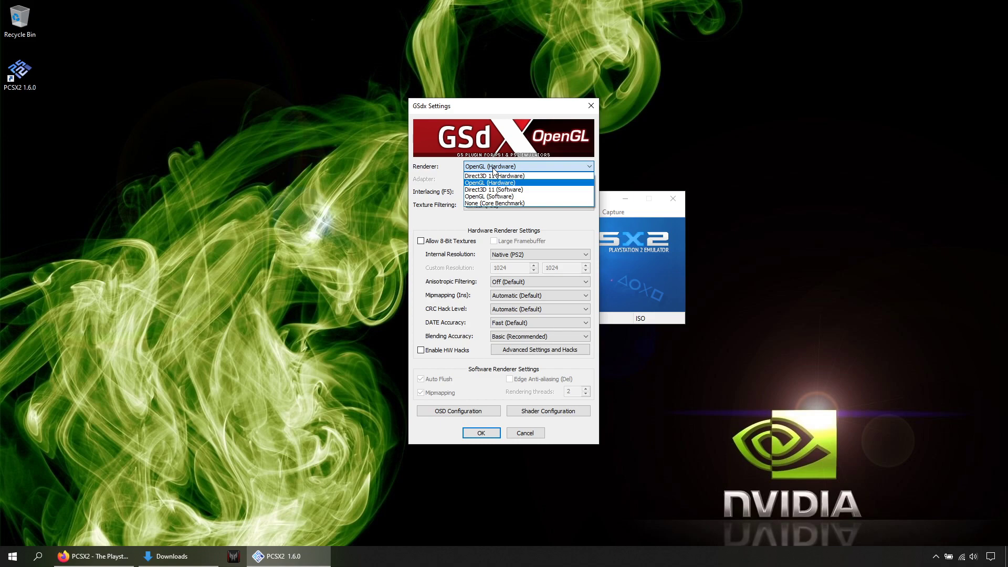
{"action": "left_click", "coordinate": [537, 164]}
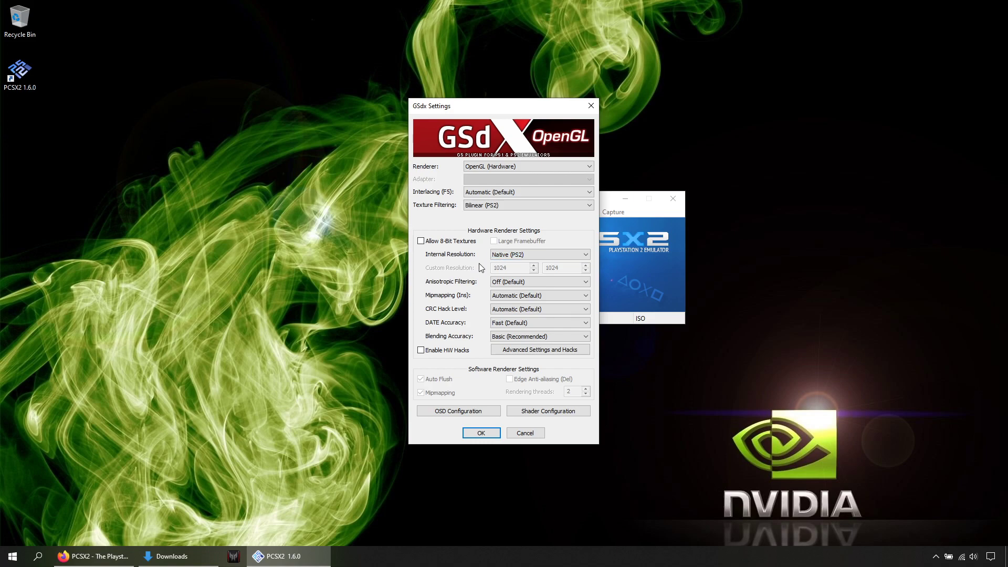
{"action": "left_click", "coordinate": [510, 254]}
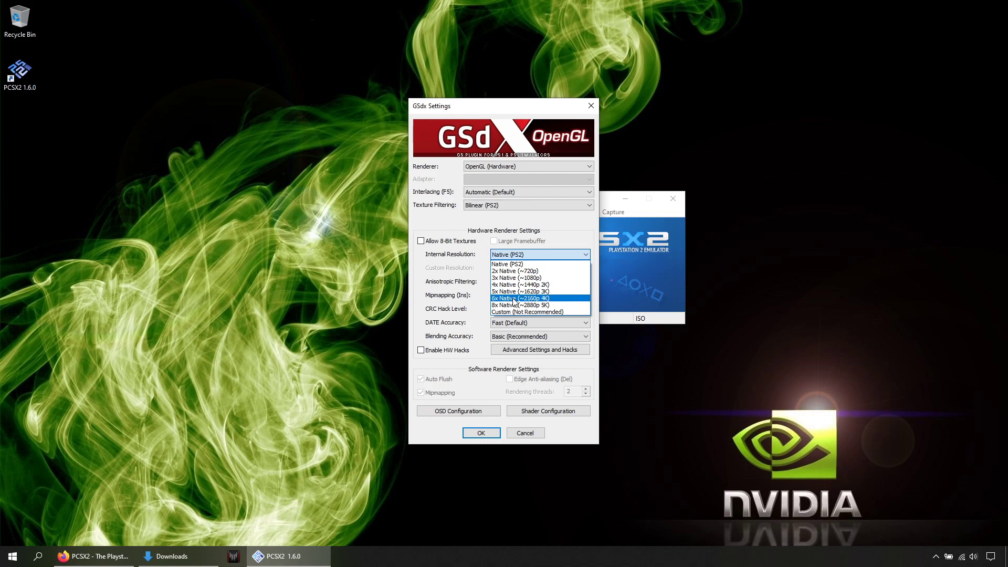
{"action": "left_click", "coordinate": [525, 278]}
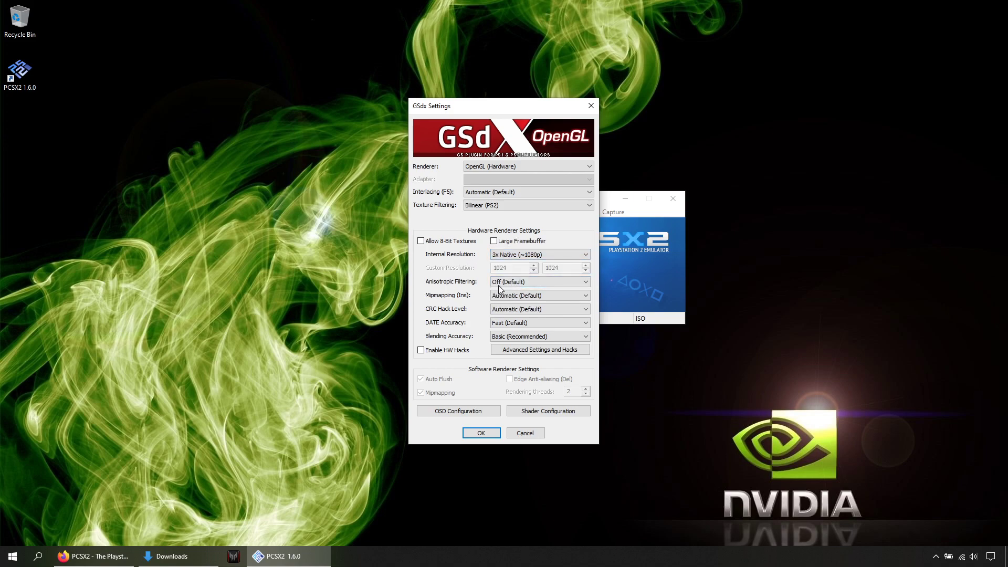
Set the GSdx anisotropic filtering to 16x and save the video plugin settings.
{"action": "left_click", "coordinate": [521, 281]}
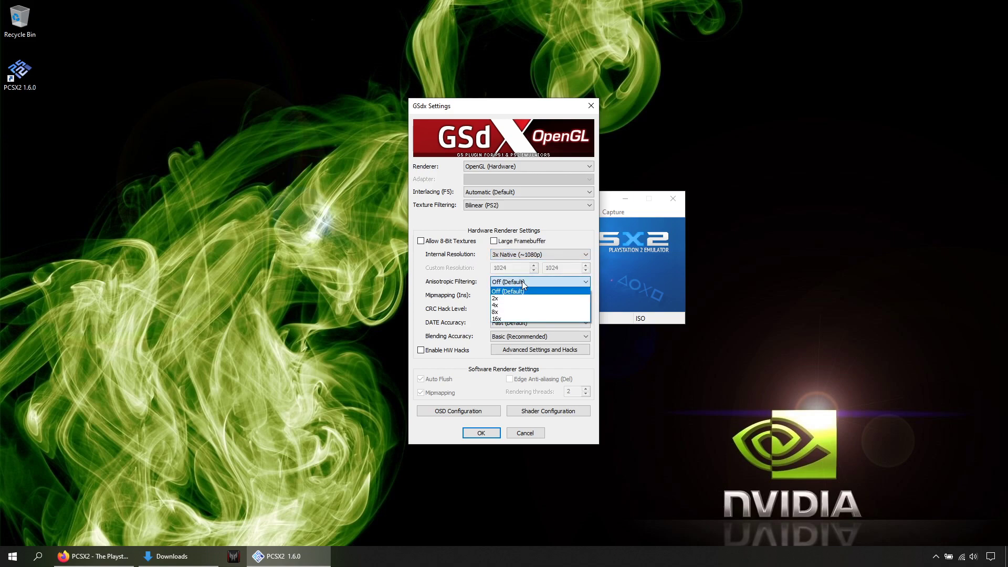
{"action": "left_click", "coordinate": [499, 320]}
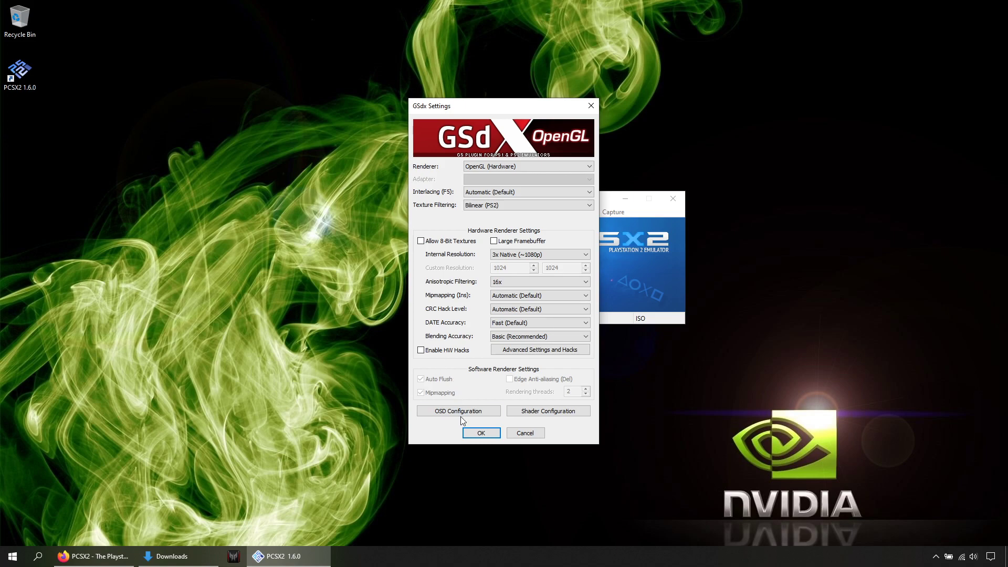
{"action": "left_click", "coordinate": [487, 434]}
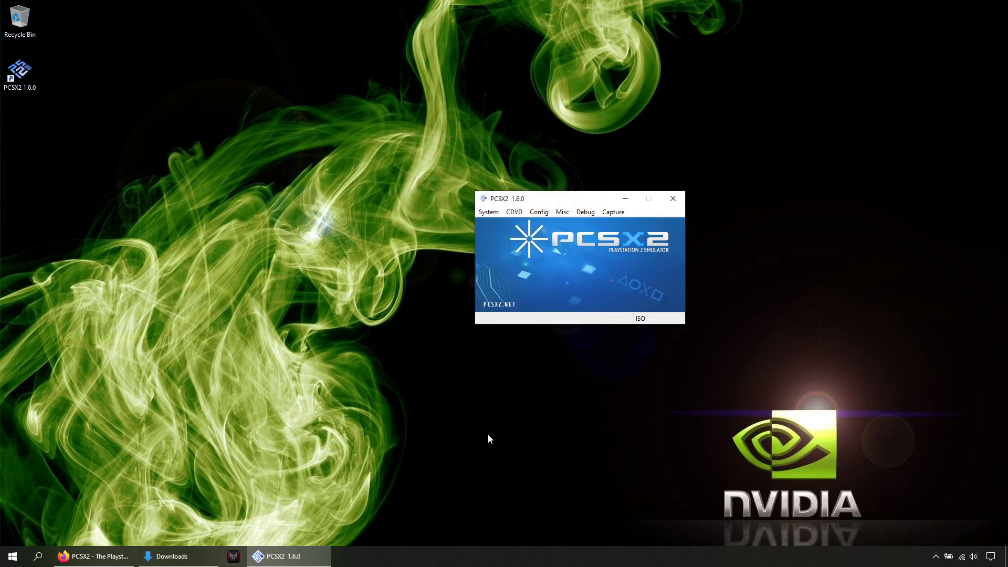
In the SPU2-X audio plugin settings, set the interpolation to 3 - Hermite (Better highs) and save.
{"action": "left_click", "coordinate": [541, 213]}
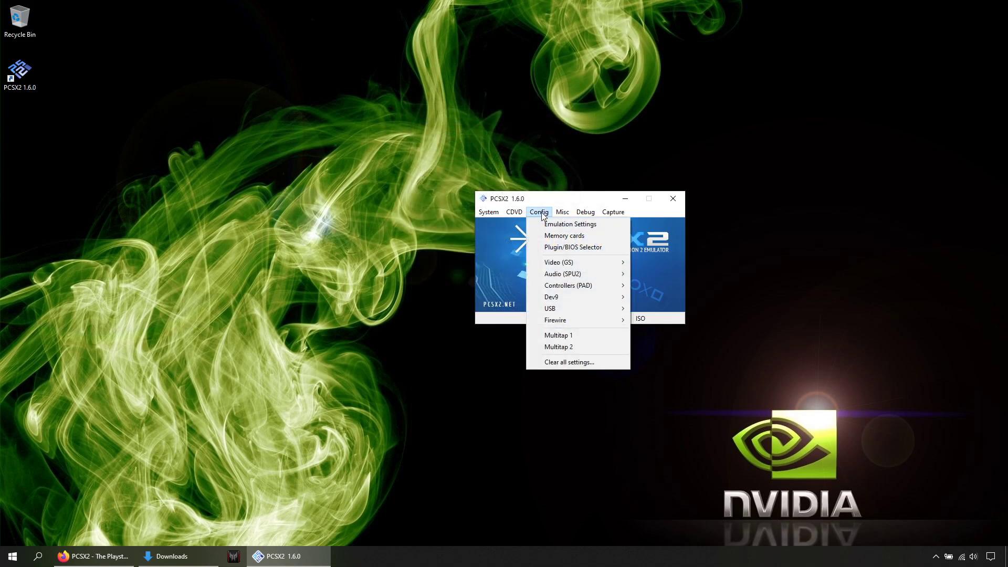
{"action": "mouse_move", "coordinate": [610, 274]}
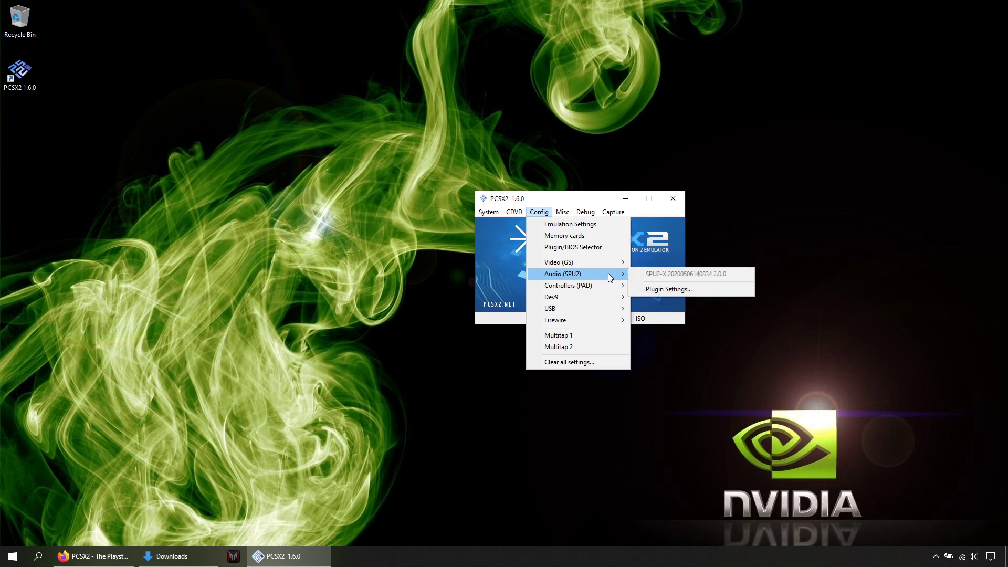
{"action": "left_click", "coordinate": [667, 290]}
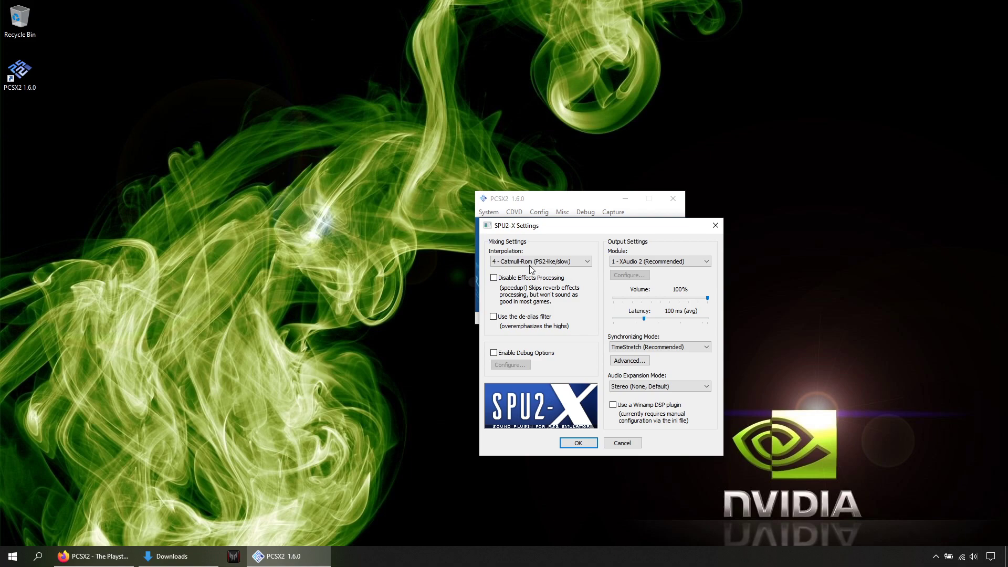
{"action": "left_click", "coordinate": [583, 262]}
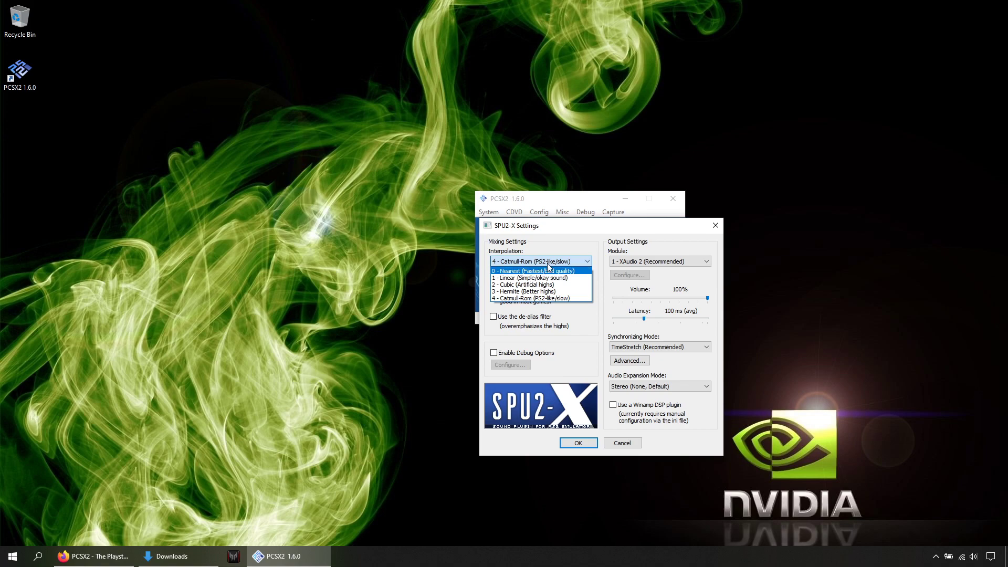
{"action": "left_click", "coordinate": [583, 261]}
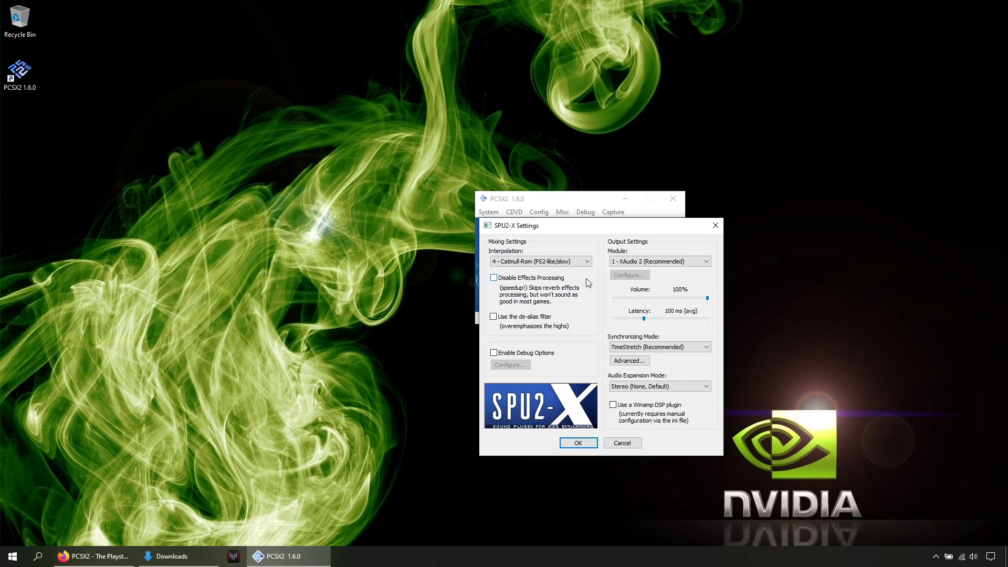
{"action": "left_click", "coordinate": [587, 261]}
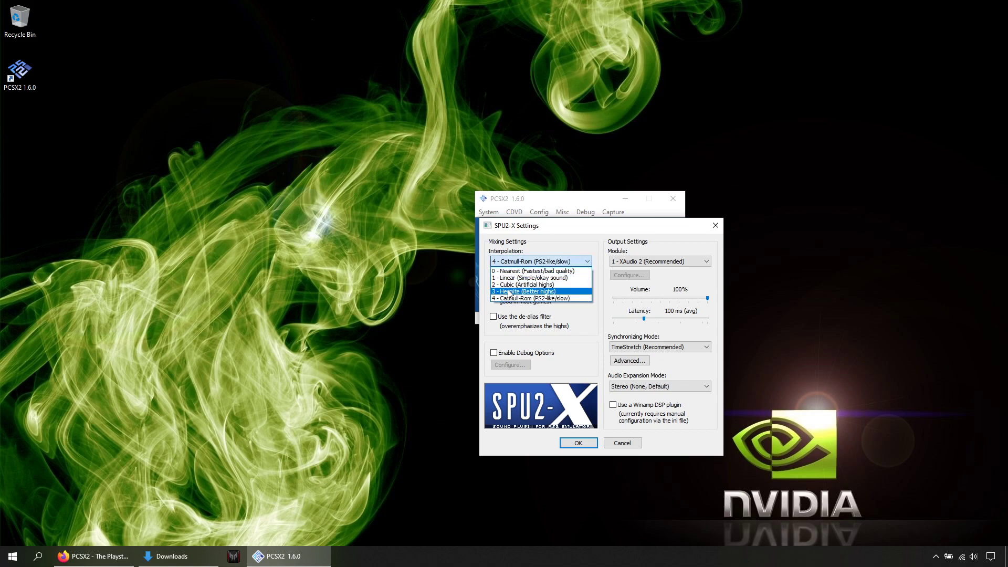
{"action": "left_click", "coordinate": [556, 293]}
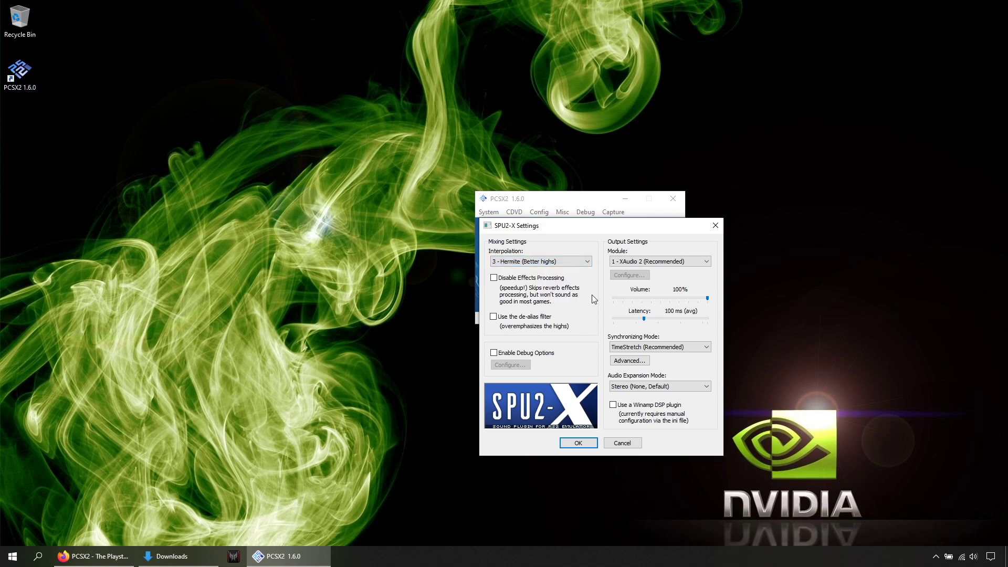
{"action": "left_click", "coordinate": [576, 443]}
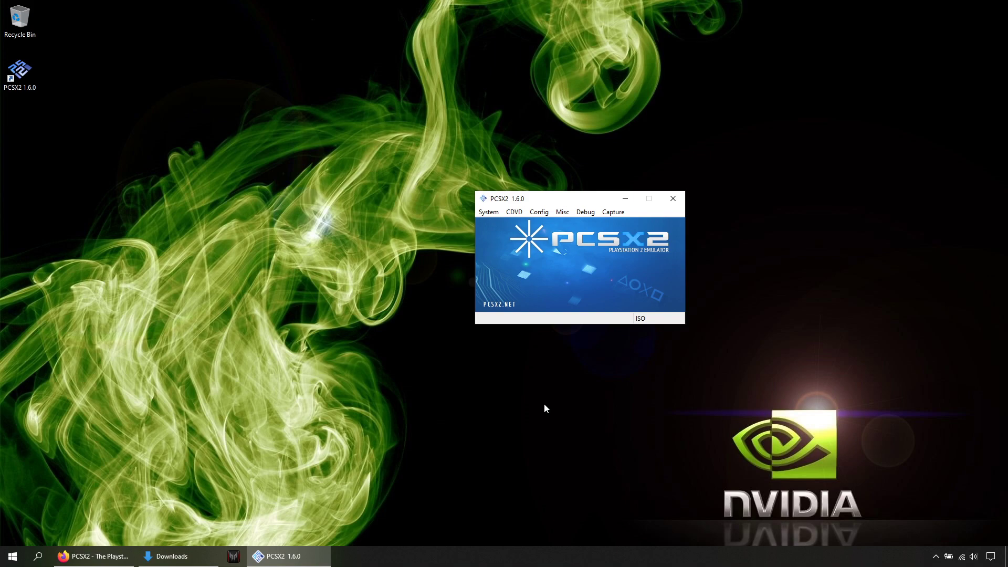
In the LilyPad controller settings, bind the gamepad's buttons and sticks to Pad 1 using Quick Setup, and save the bindings.
{"action": "left_click", "coordinate": [539, 212]}
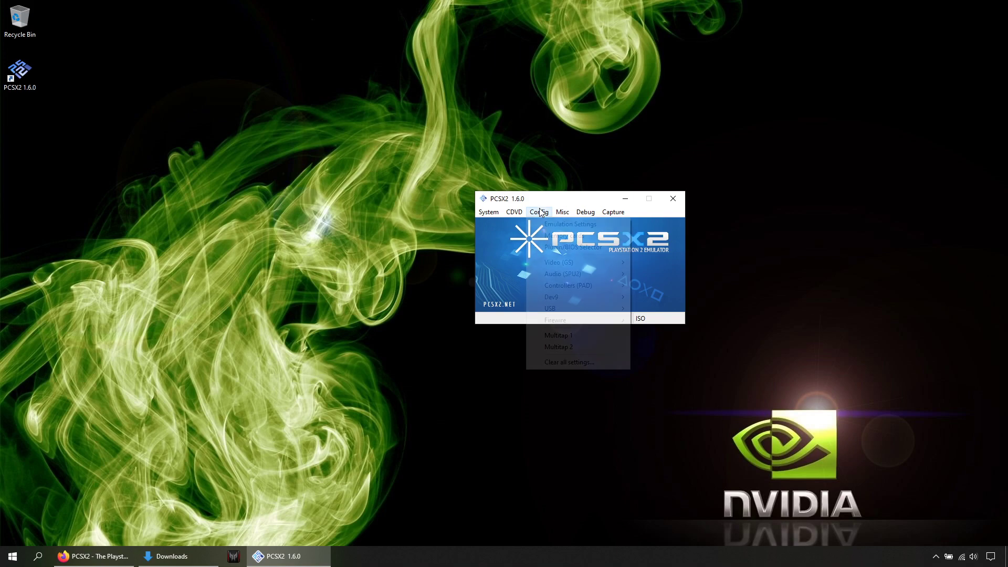
{"action": "mouse_move", "coordinate": [602, 291]}
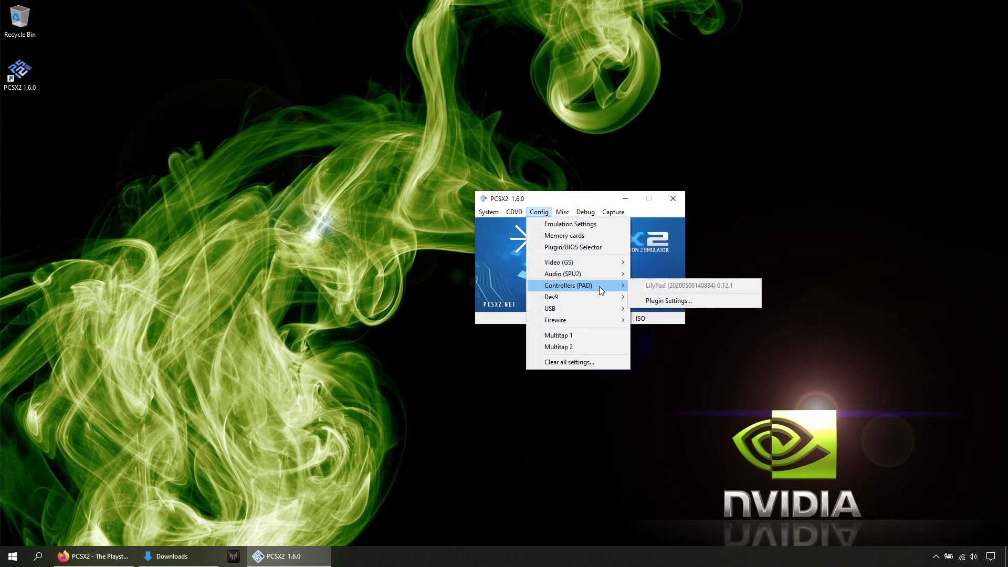
{"action": "left_click", "coordinate": [669, 301]}
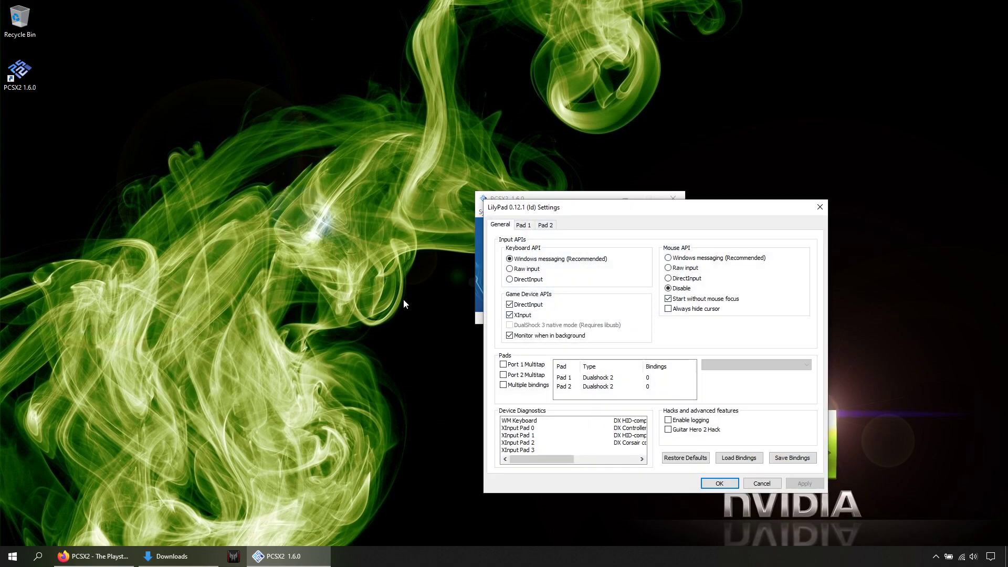
{"action": "left_click", "coordinate": [523, 225]}
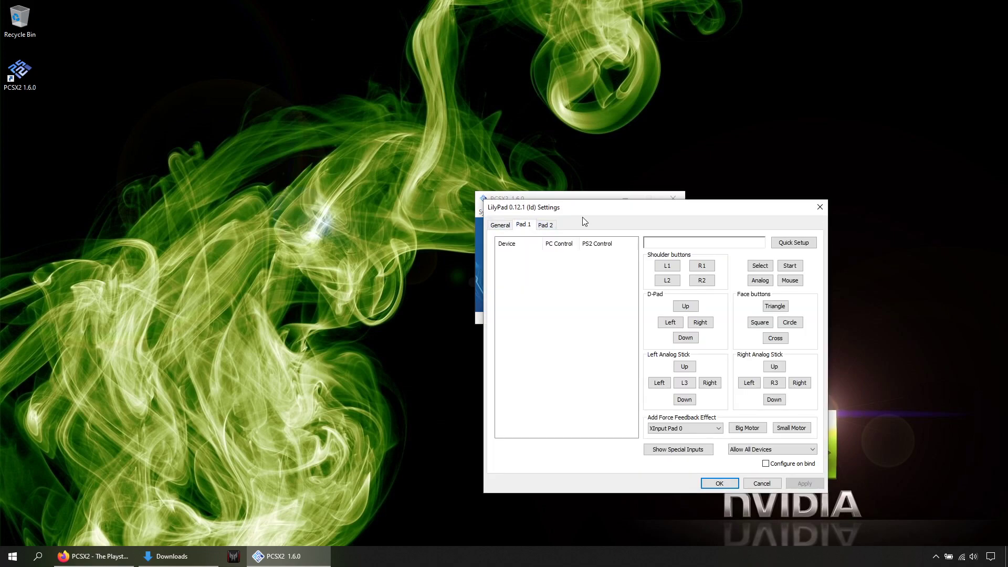
{"action": "left_click", "coordinate": [549, 227]}
{"action": "left_click", "coordinate": [524, 227]}
{"action": "left_click", "coordinate": [793, 242]}
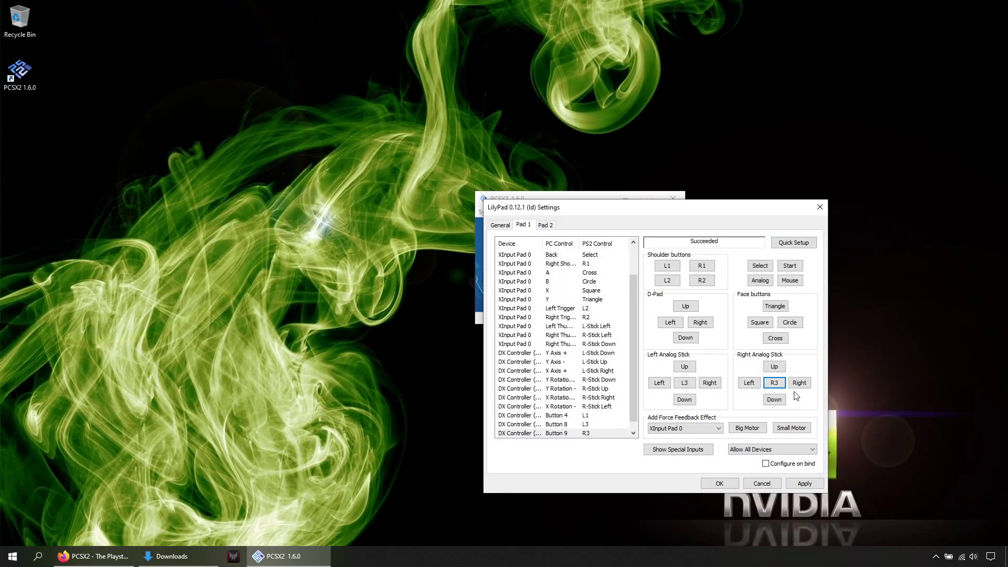
{"action": "left_click", "coordinate": [808, 484]}
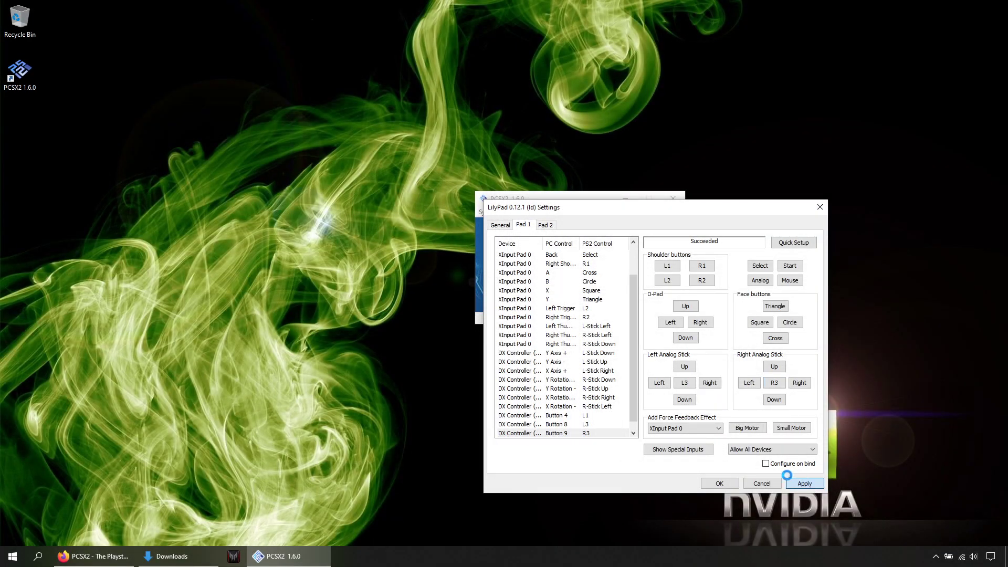
{"action": "left_click", "coordinate": [720, 484]}
{"action": "left_click", "coordinate": [540, 370]}
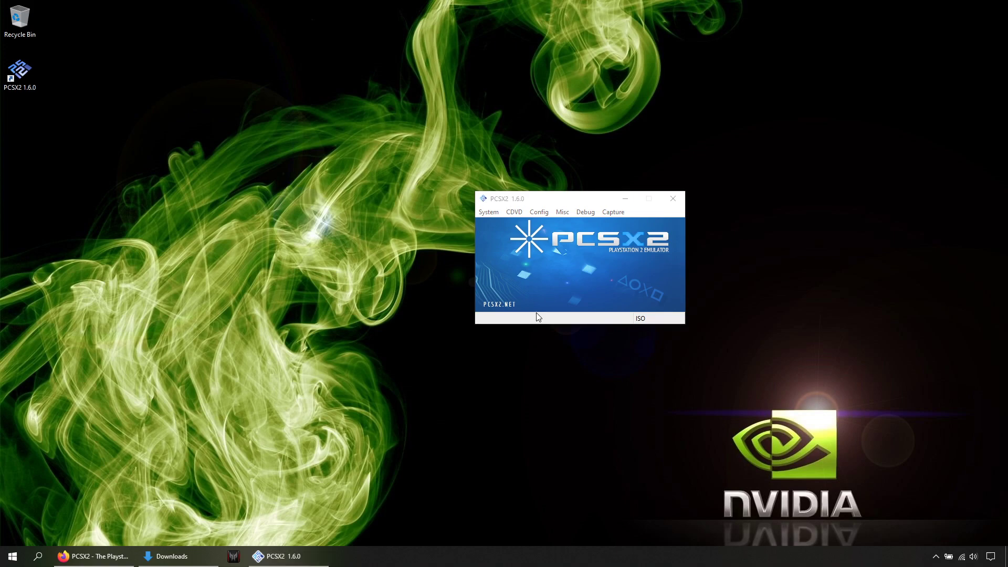
Select Castlevania - Lament of Innocence (USA) from the Game\PS2 folder on Local Disk (D:) as the disc image.
{"action": "left_click", "coordinate": [514, 212]}
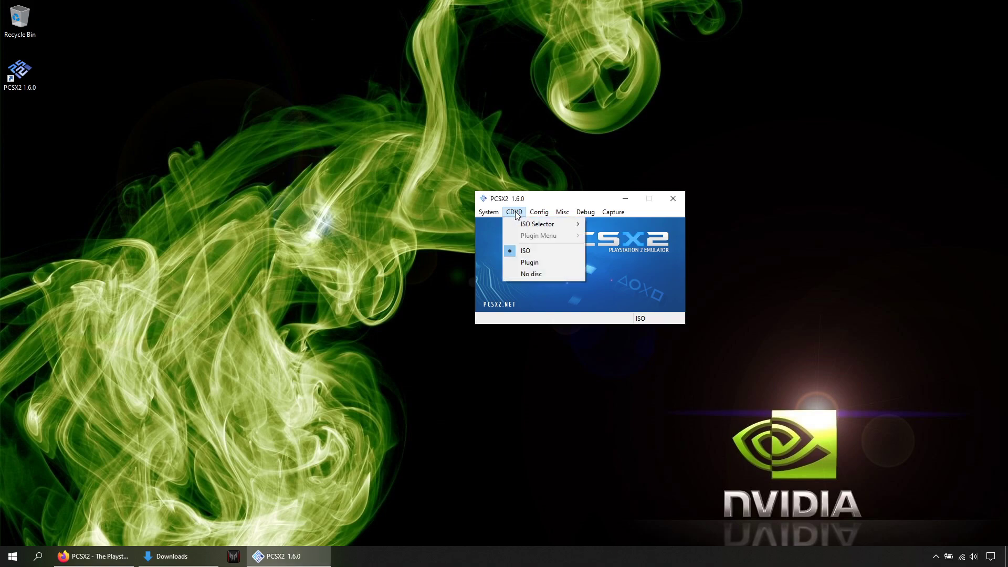
{"action": "mouse_move", "coordinate": [538, 224]}
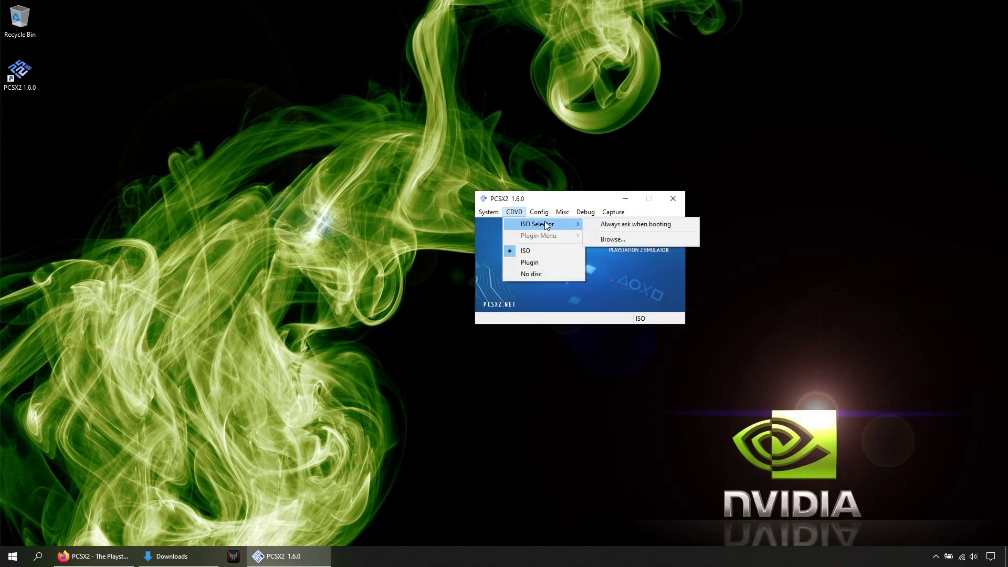
{"action": "left_click", "coordinate": [625, 240]}
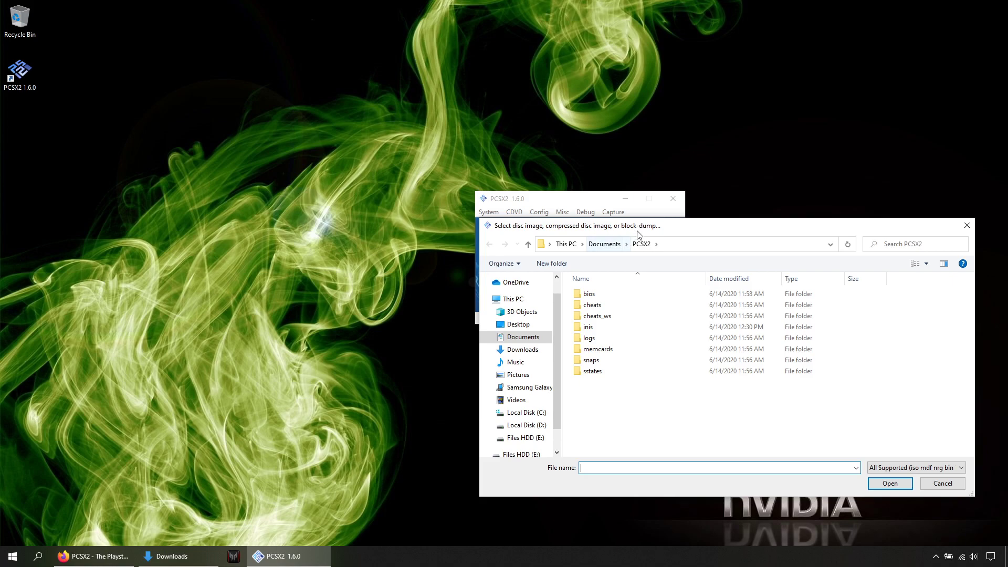
{"action": "left_click", "coordinate": [450, 361]}
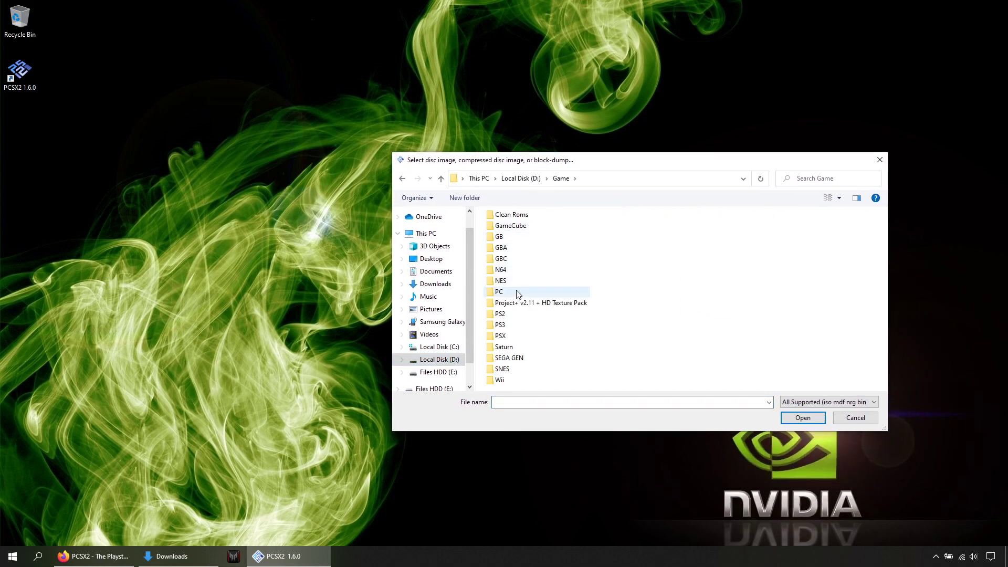
{"action": "double_click", "coordinate": [505, 314]}
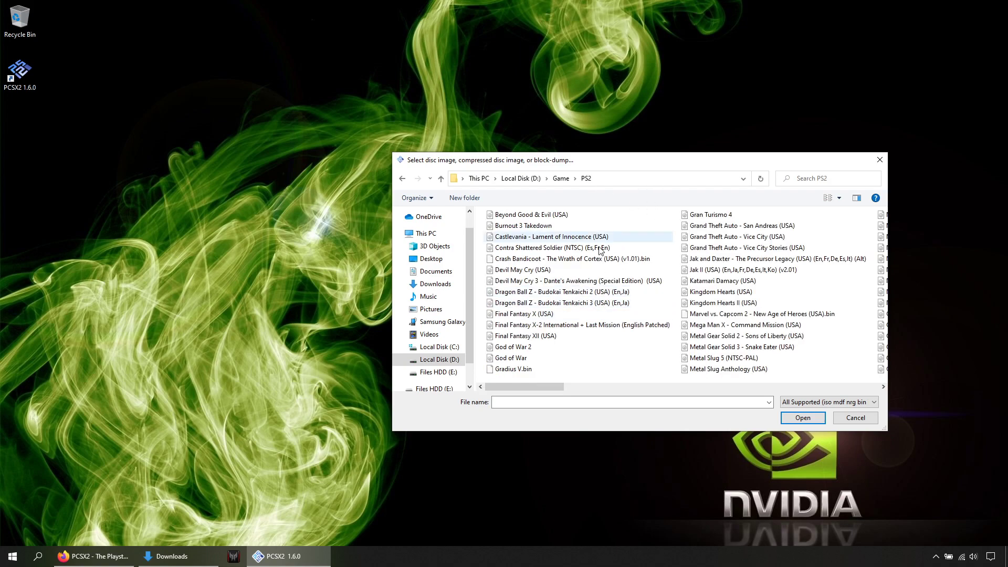
{"action": "left_click", "coordinate": [552, 237]}
{"action": "left_click", "coordinate": [802, 418]}
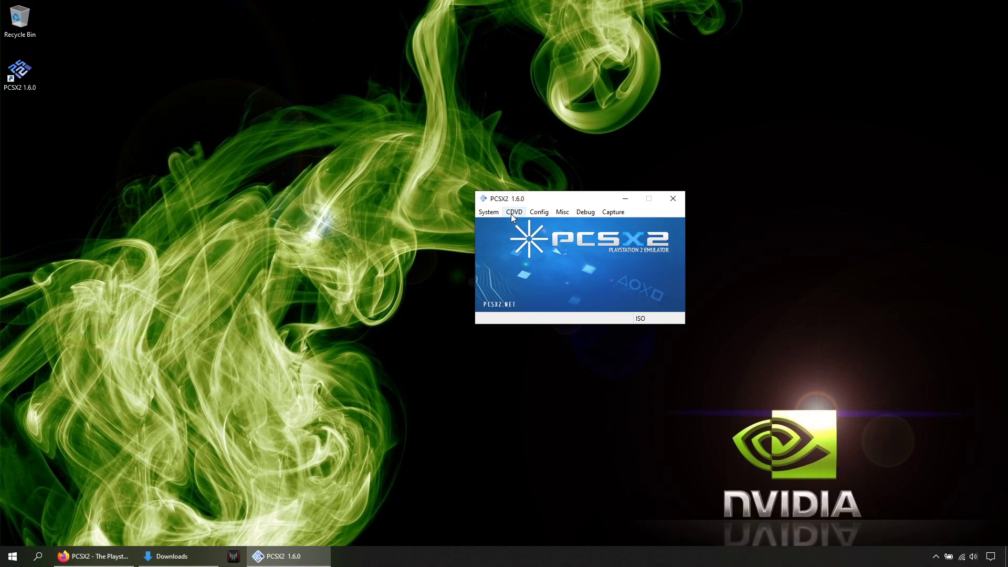
Boot the selected ISO with the full boot option, reposition the game window toward the screen's centre, and close it.
{"action": "left_click", "coordinate": [513, 212]}
{"action": "mouse_move", "coordinate": [562, 227]}
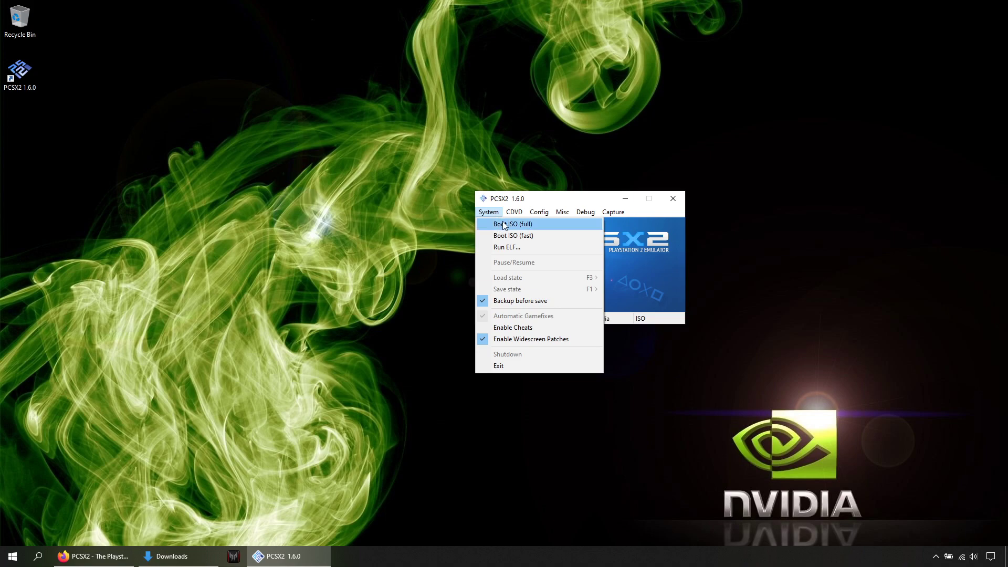
{"action": "left_click", "coordinate": [503, 225]}
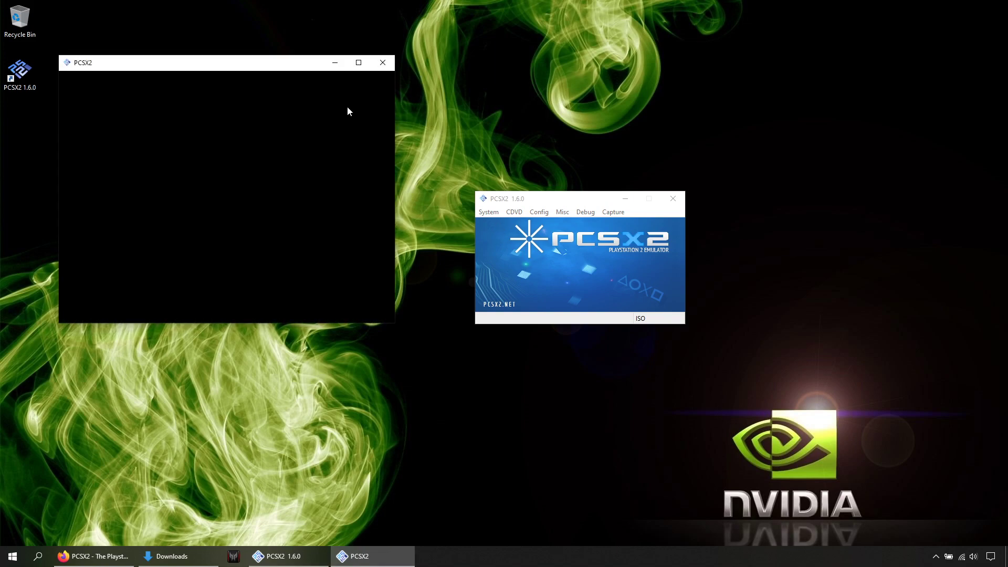
{"action": "left_click_drag", "start_coordinate": [262, 66], "coordinate": [654, 157]}
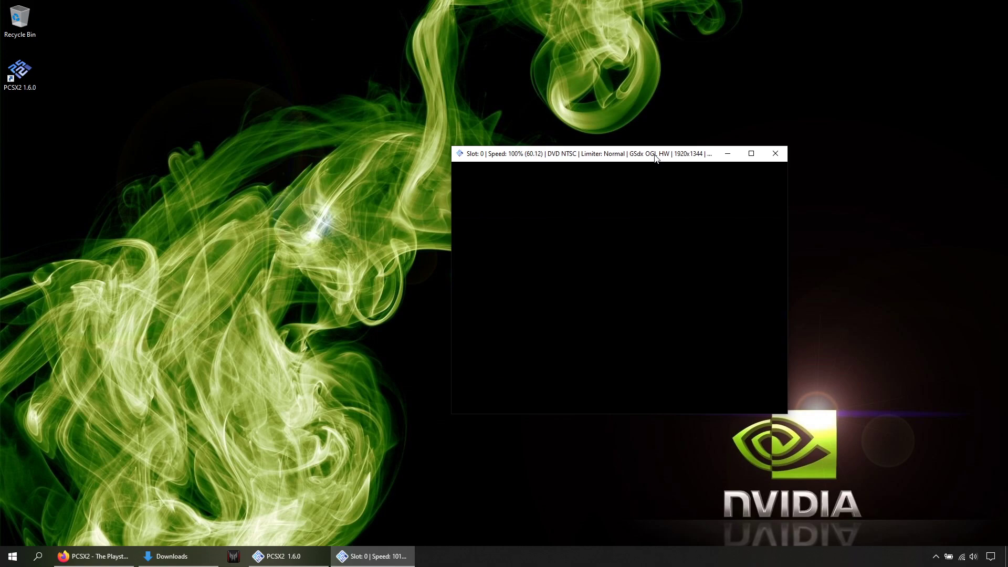
{"action": "left_click", "coordinate": [774, 153]}
Boot the ISO with the fast option, accept the virtual machine reset, and move the game window off the main emulator window.
{"action": "left_click", "coordinate": [483, 212]}
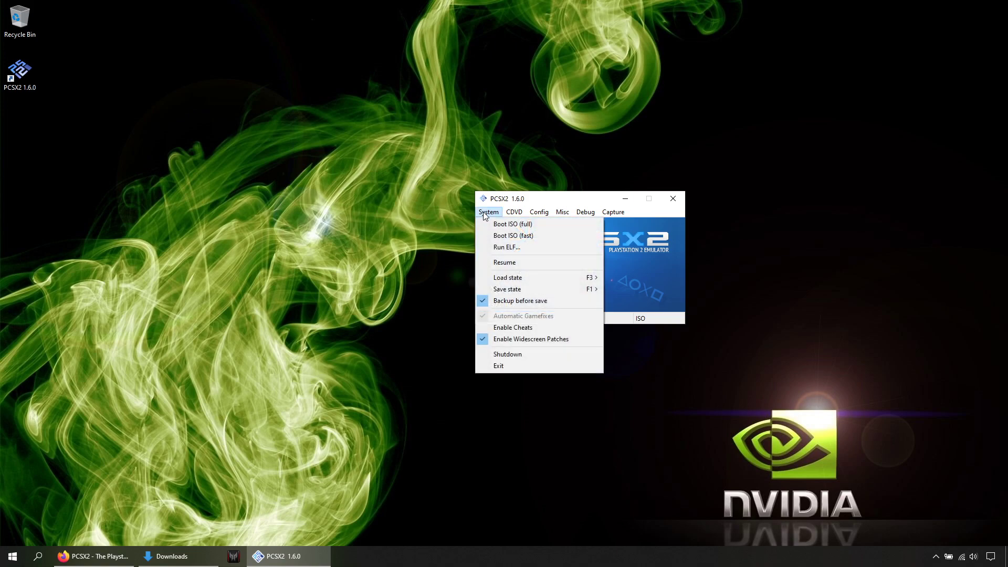
{"action": "left_click", "coordinate": [545, 236]}
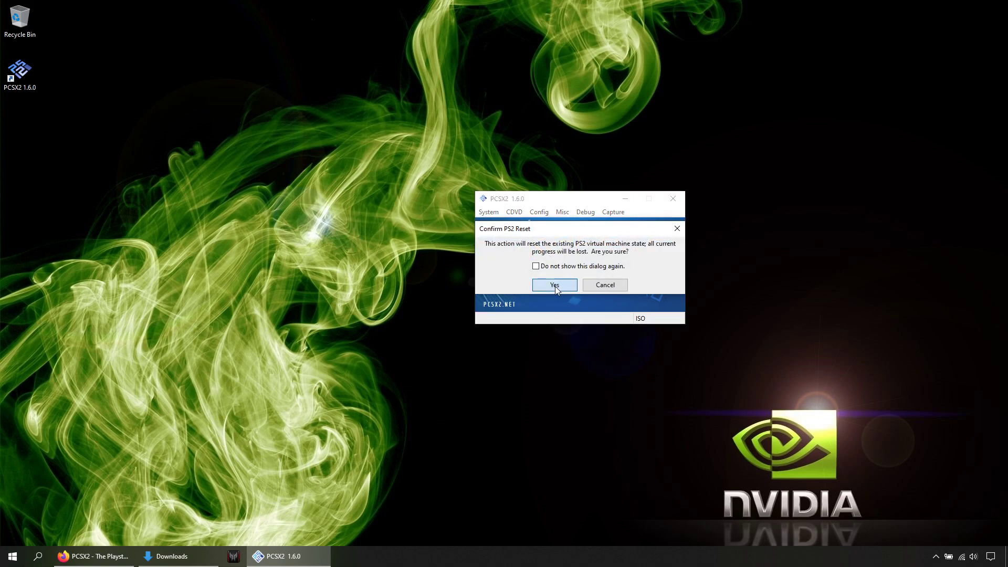
{"action": "left_click", "coordinate": [555, 285]}
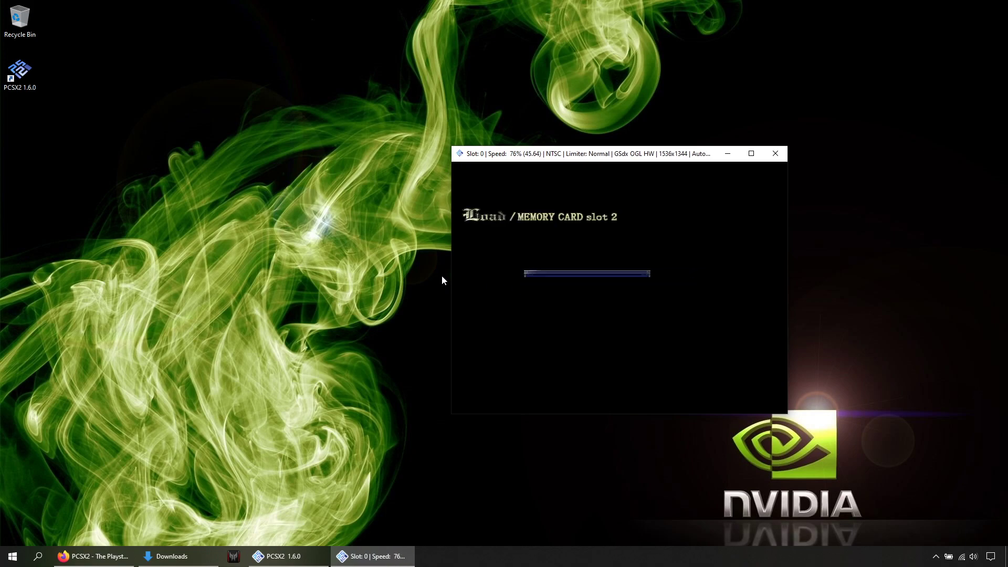
{"action": "left_click_drag", "start_coordinate": [590, 157], "coordinate": [367, 164]}
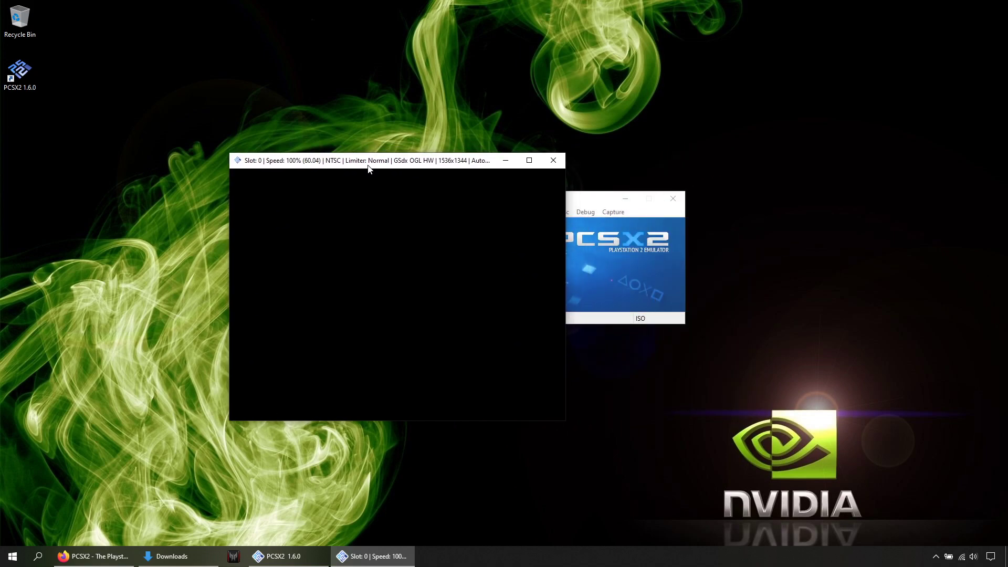
Shut down the running Castlevania game.
{"action": "left_click", "coordinate": [541, 225]}
{"action": "left_click", "coordinate": [496, 212]}
{"action": "left_click", "coordinate": [519, 350]}
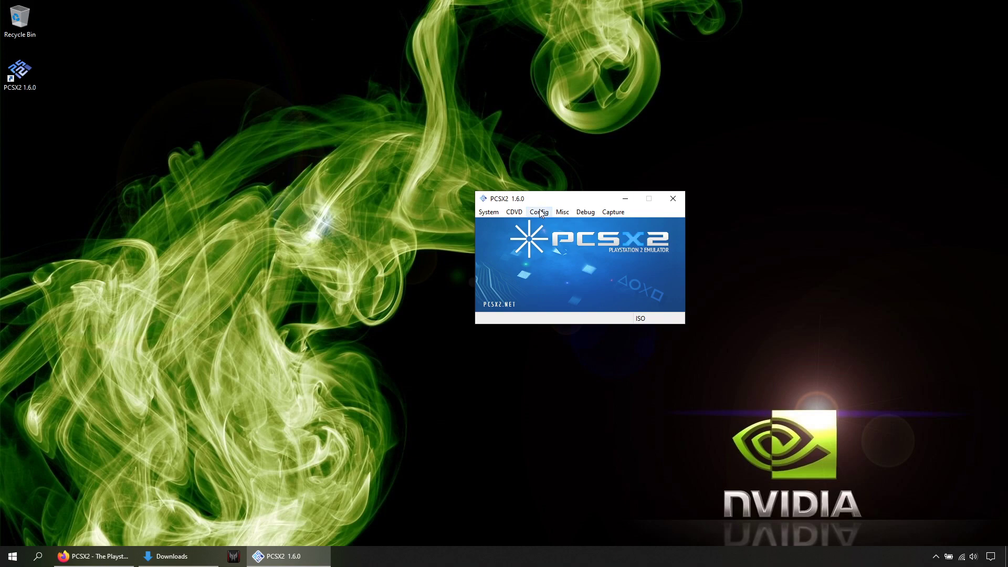
Set the disc source to No disc and boot the PS2 BIOS.
{"action": "left_click", "coordinate": [514, 212]}
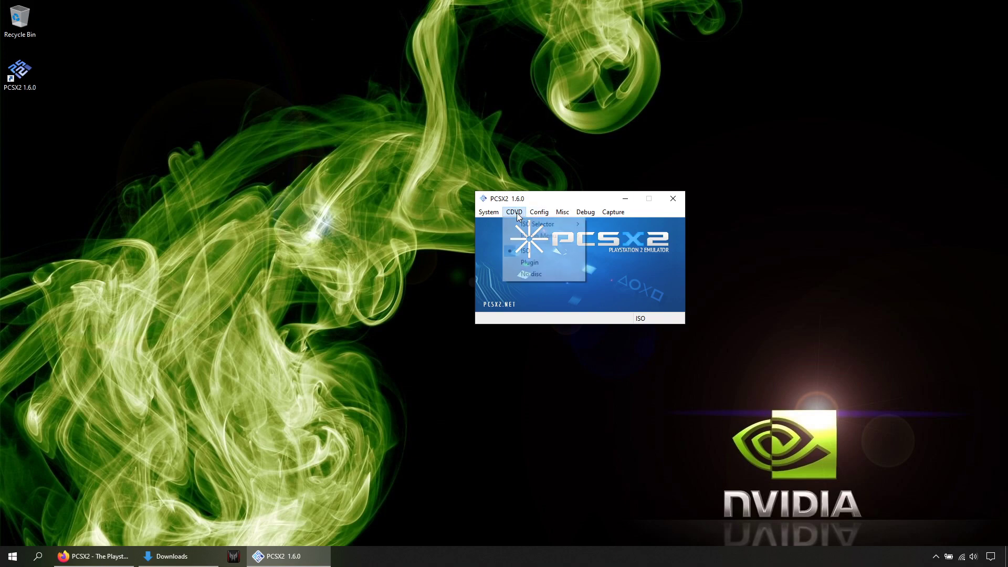
{"action": "left_click", "coordinate": [531, 274]}
{"action": "left_click", "coordinate": [488, 212]}
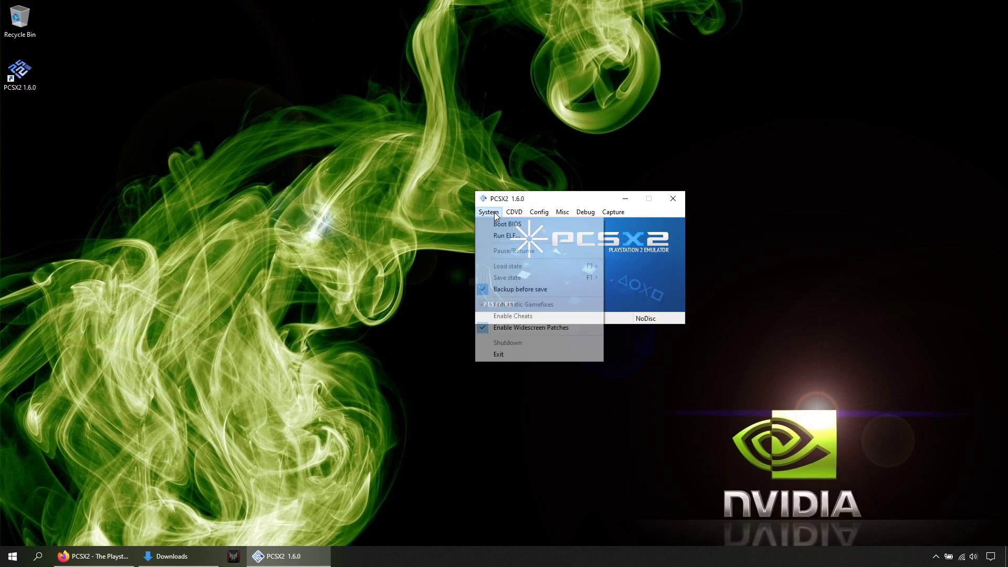
{"action": "left_click", "coordinate": [522, 225]}
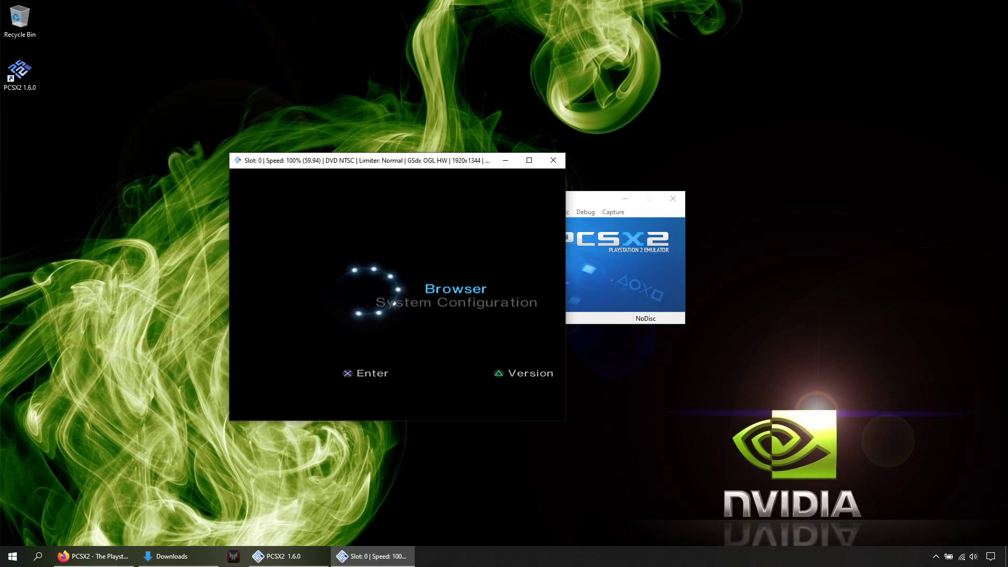
Shut down the running BIOS session.
{"action": "left_click", "coordinate": [590, 250]}
{"action": "left_click", "coordinate": [489, 212]}
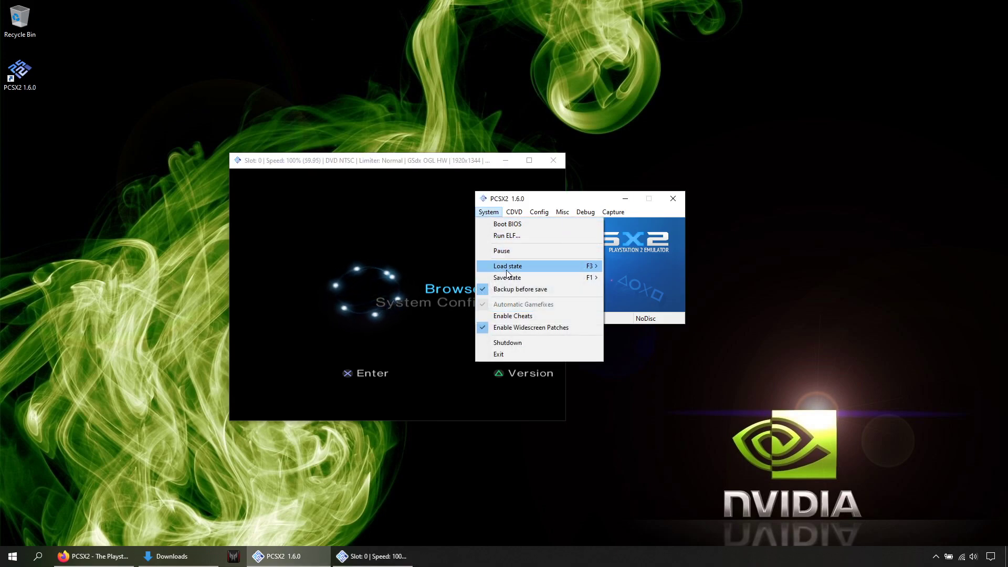
{"action": "left_click", "coordinate": [507, 342]}
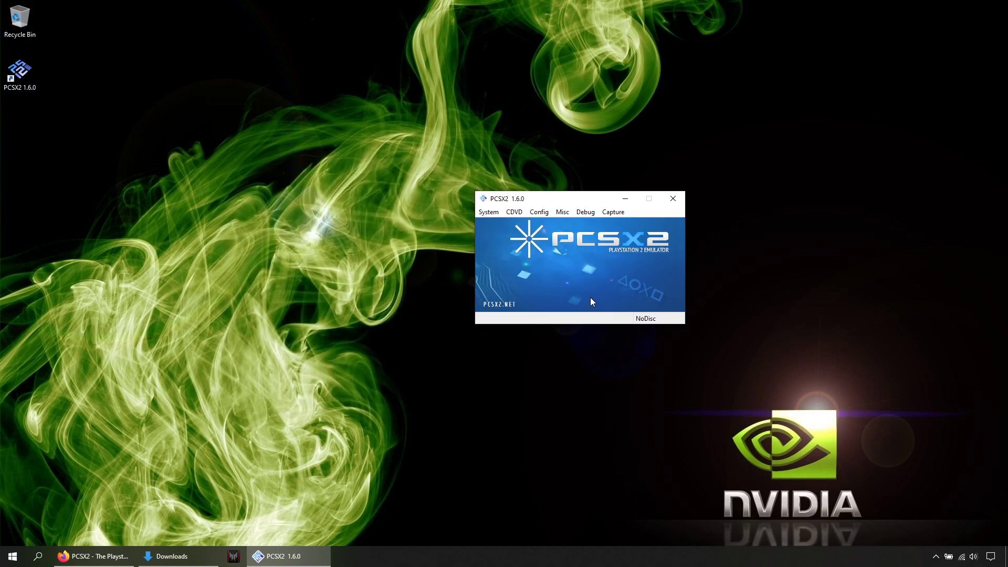
Enable cheats for the emulated system.
{"action": "left_click", "coordinate": [489, 212]}
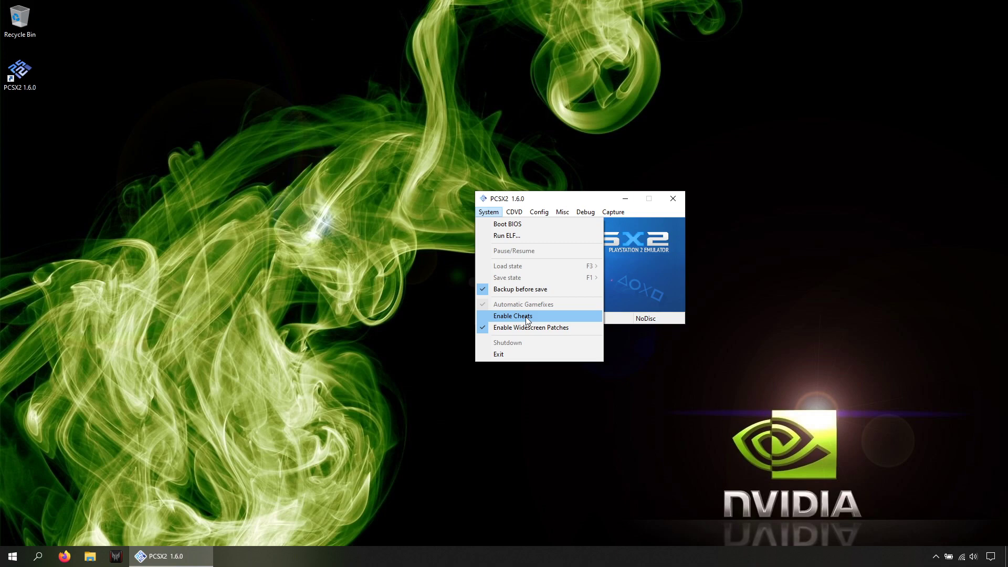
{"action": "left_click", "coordinate": [526, 317]}
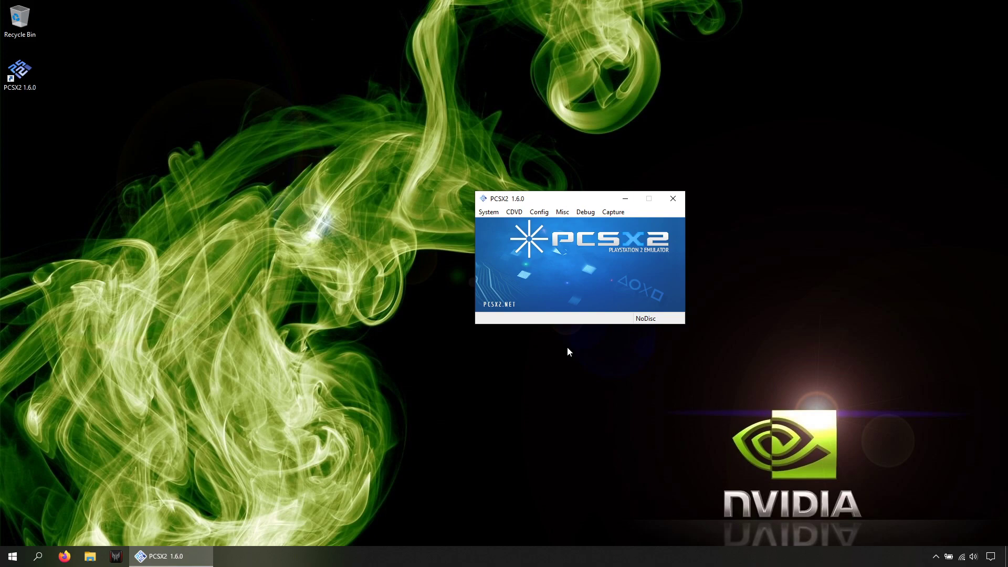
In the memory card manager, create an 8 MB card named my memory card with NTFS compression.
{"action": "left_click", "coordinate": [539, 212]}
{"action": "left_click", "coordinate": [577, 236]}
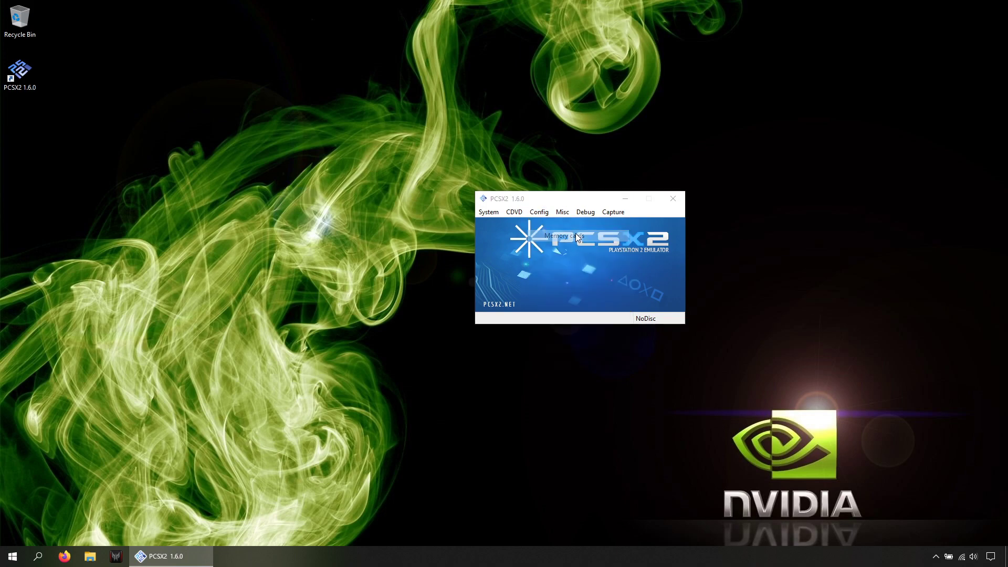
{"action": "left_click", "coordinate": [431, 252]}
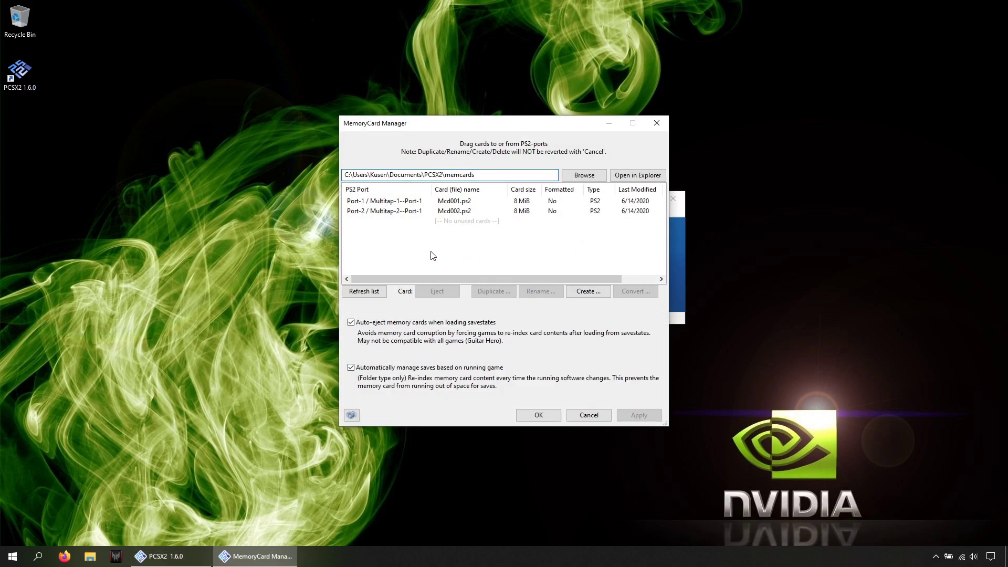
{"action": "left_click", "coordinate": [588, 292]}
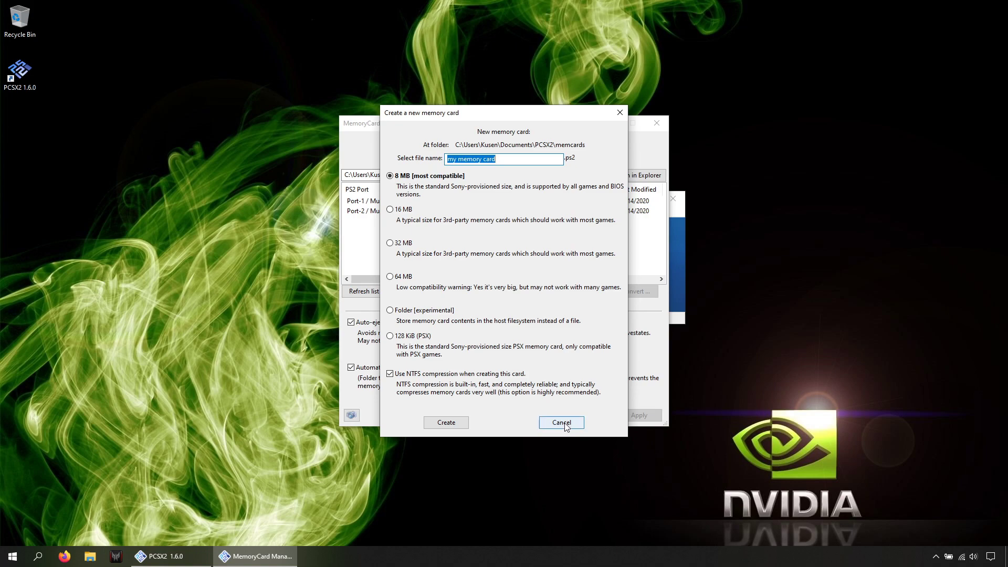
{"action": "left_click", "coordinate": [450, 423]}
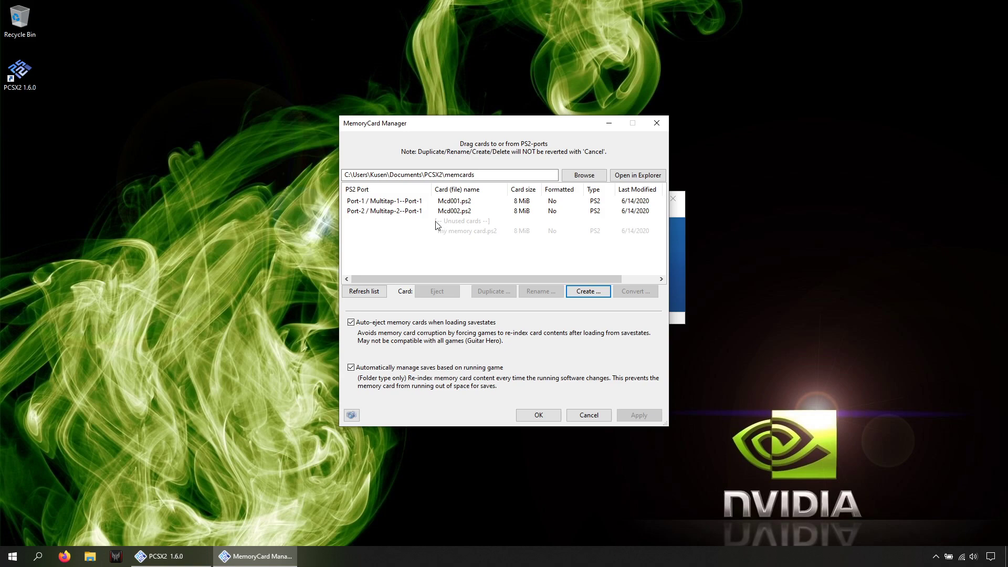
Eject Mcd002.ps2 from Port-2, insert my memory card.ps2 into that port, and save the memory card setup.
{"action": "left_click", "coordinate": [408, 208]}
{"action": "left_click", "coordinate": [436, 292]}
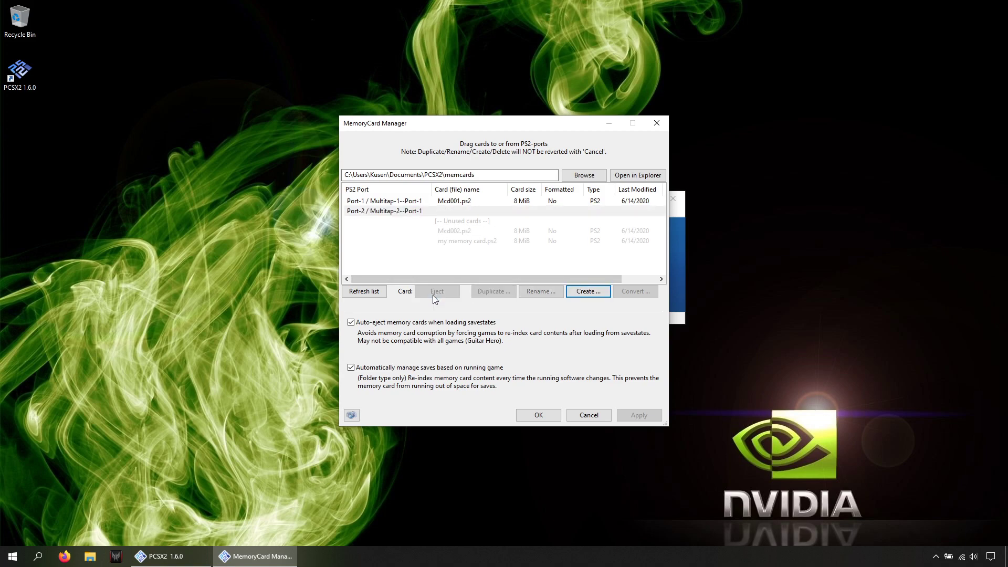
{"action": "left_click", "coordinate": [458, 242]}
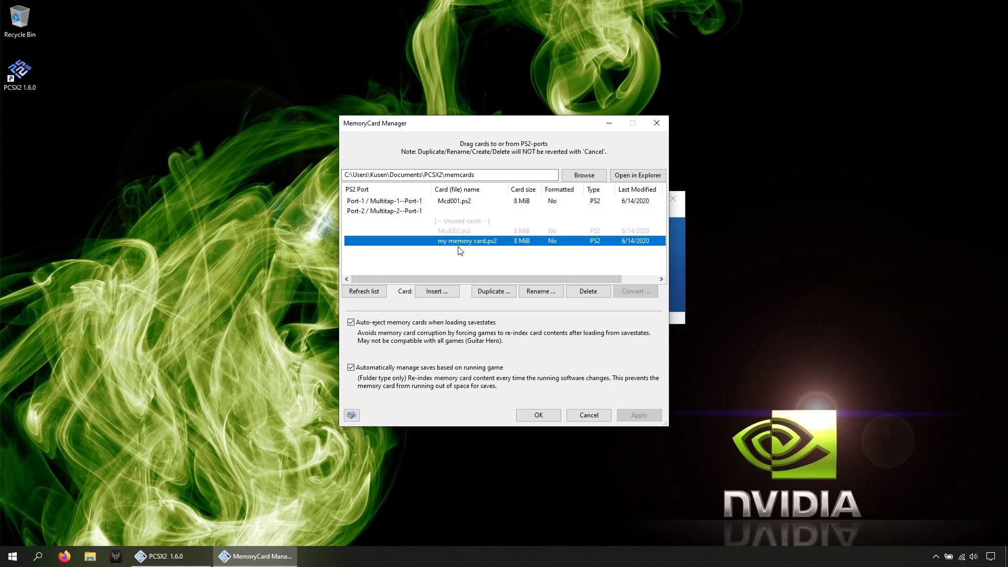
{"action": "left_click", "coordinate": [445, 291]}
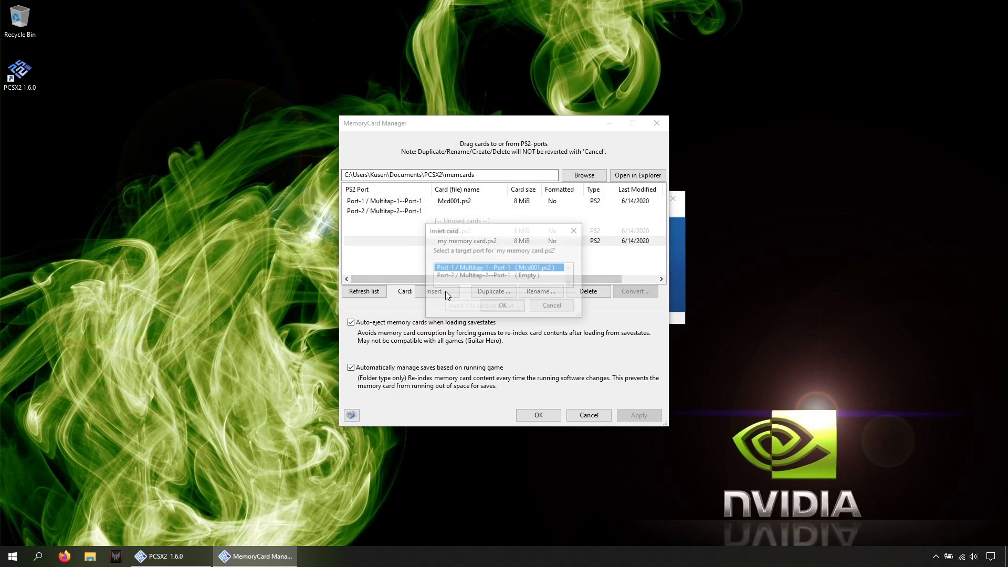
{"action": "left_click", "coordinate": [491, 276]}
{"action": "left_click", "coordinate": [503, 306]}
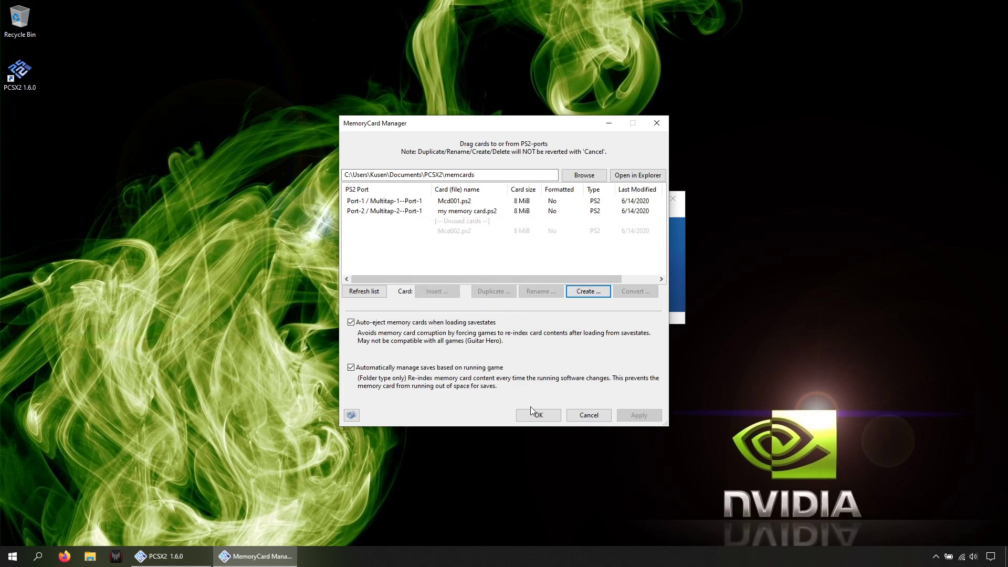
{"action": "left_click", "coordinate": [540, 417]}
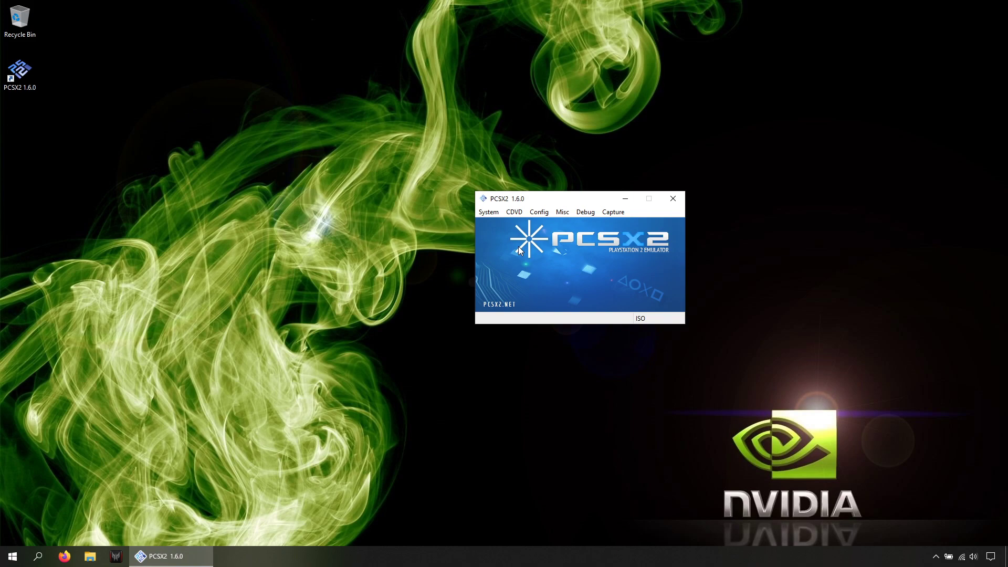
Select the Dragon Ball Z - Budokai Tenkaichi 2 (USA) disc image from the PS2 games folder as the ISO.
{"action": "left_click", "coordinate": [515, 212]}
{"action": "mouse_move", "coordinate": [568, 219]}
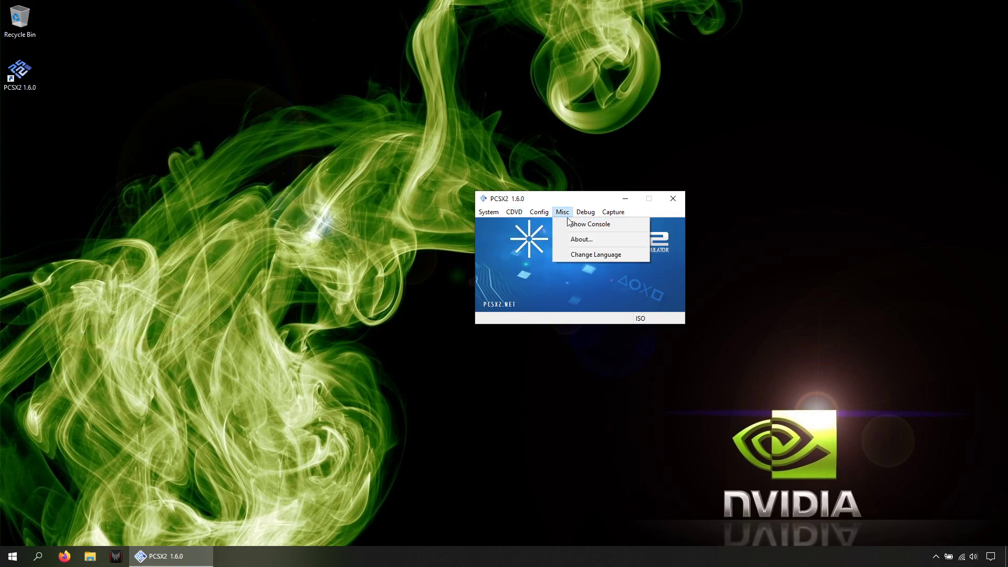
{"action": "mouse_move", "coordinate": [515, 212]}
{"action": "left_click", "coordinate": [608, 239]}
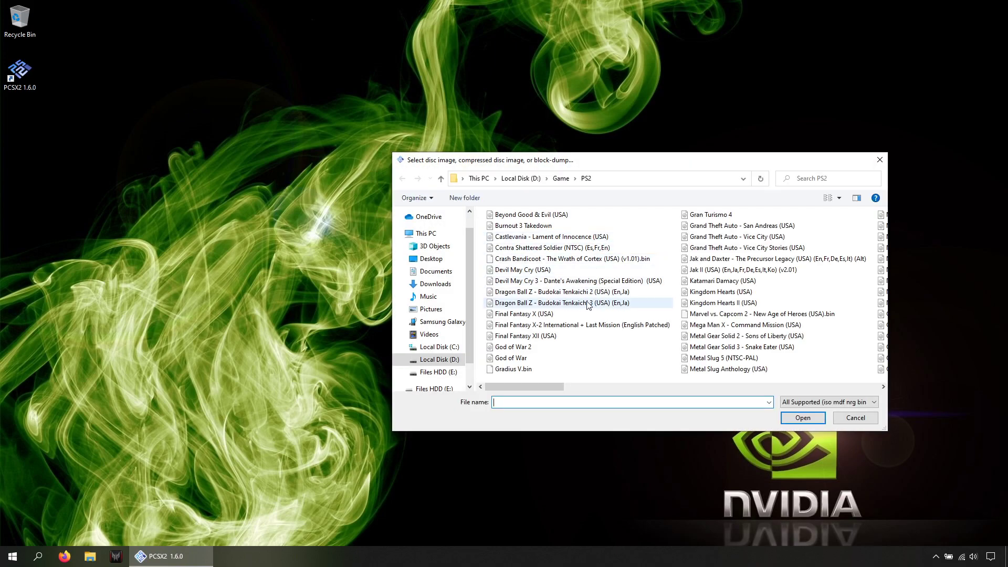
{"action": "left_click", "coordinate": [588, 305]}
{"action": "left_click", "coordinate": [790, 417]}
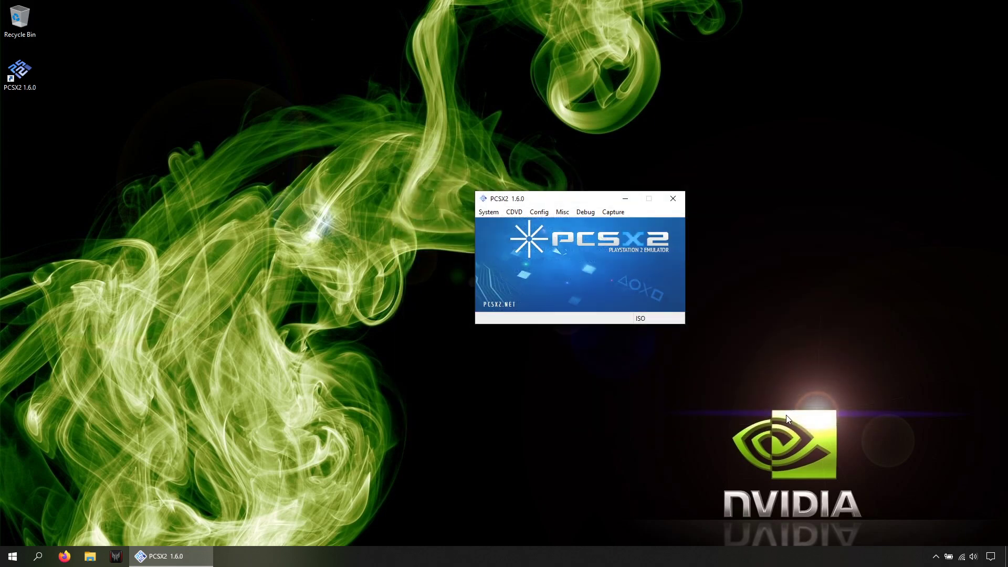
Boot the selected ISO in fast mode and enlarge the game window to fill the screen.
{"action": "left_click", "coordinate": [496, 216]}
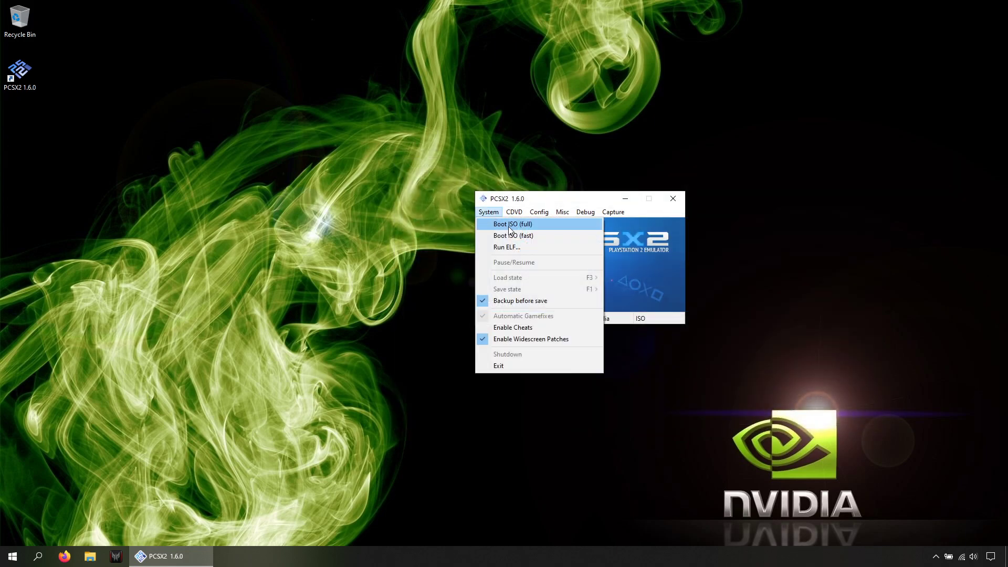
{"action": "left_click", "coordinate": [539, 235]}
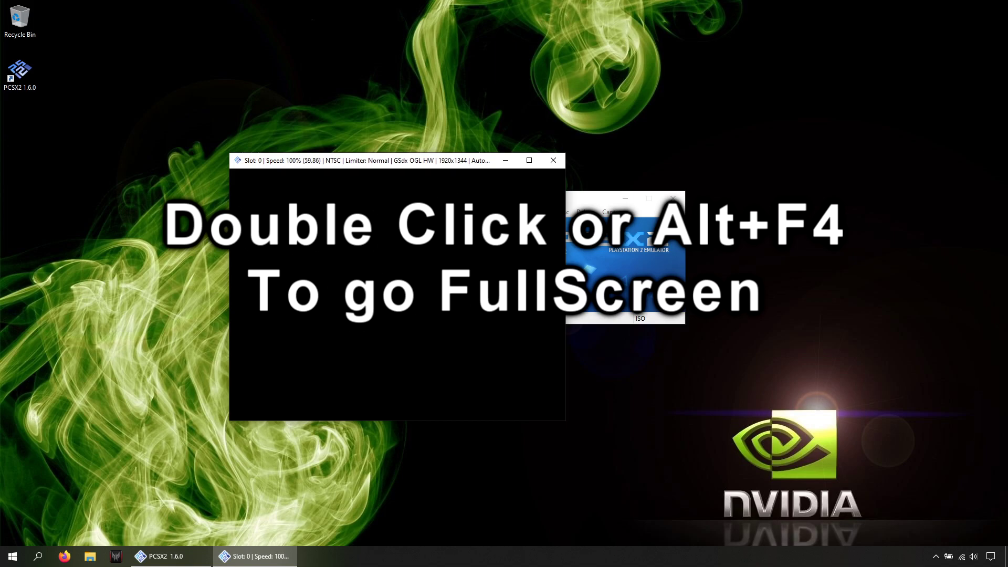
{"action": "key", "text": "alt+Return"}
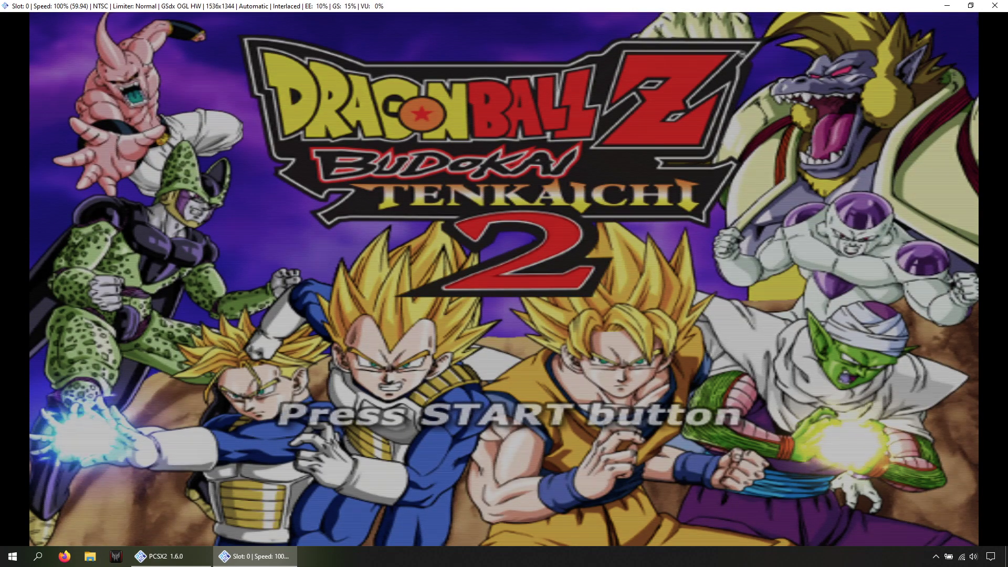
{"action": "key", "text": "Return"}
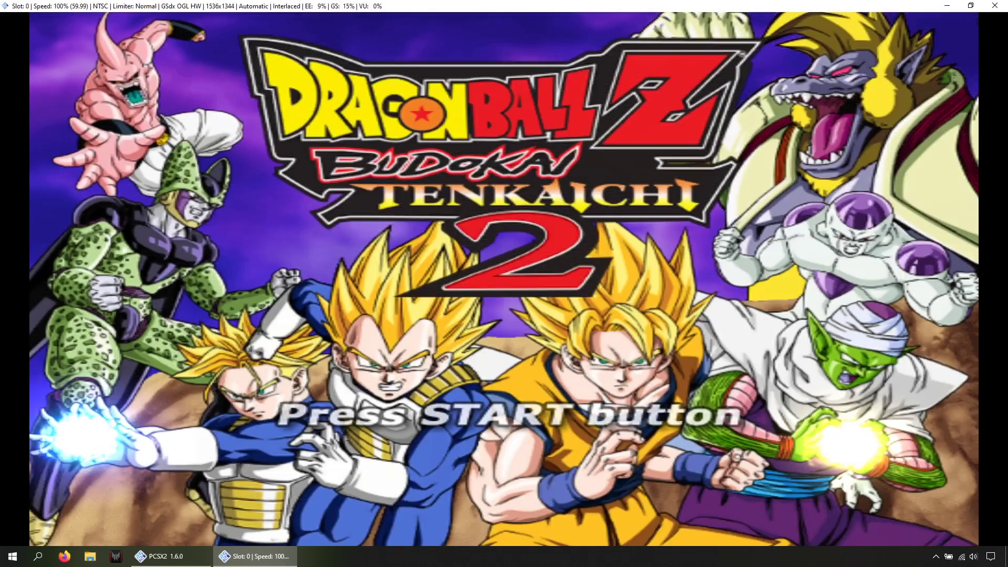
Restore the game window to its smaller size and shut down the running game.
{"action": "left_click", "coordinate": [970, 6]}
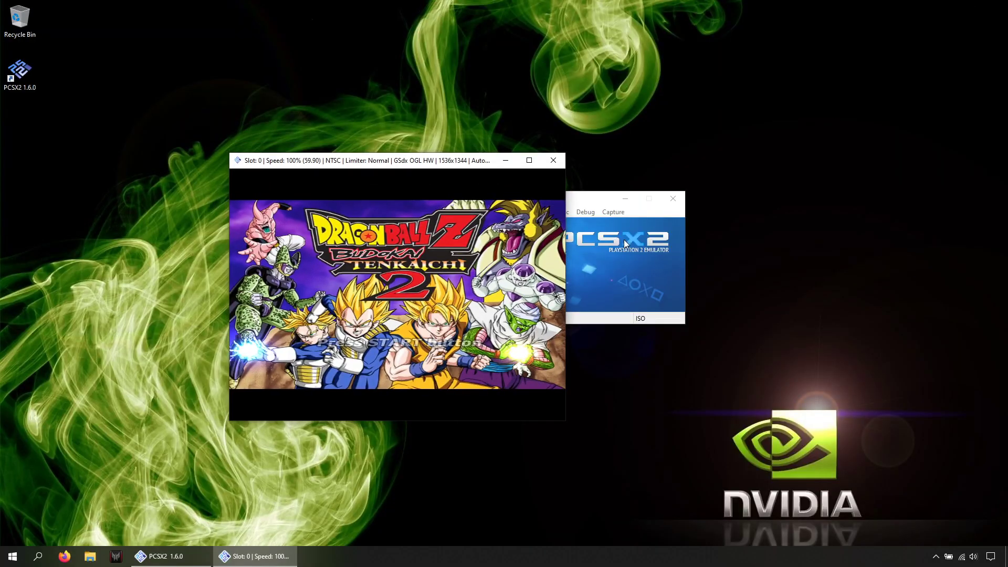
{"action": "left_click", "coordinate": [624, 239]}
{"action": "left_click", "coordinate": [488, 211]}
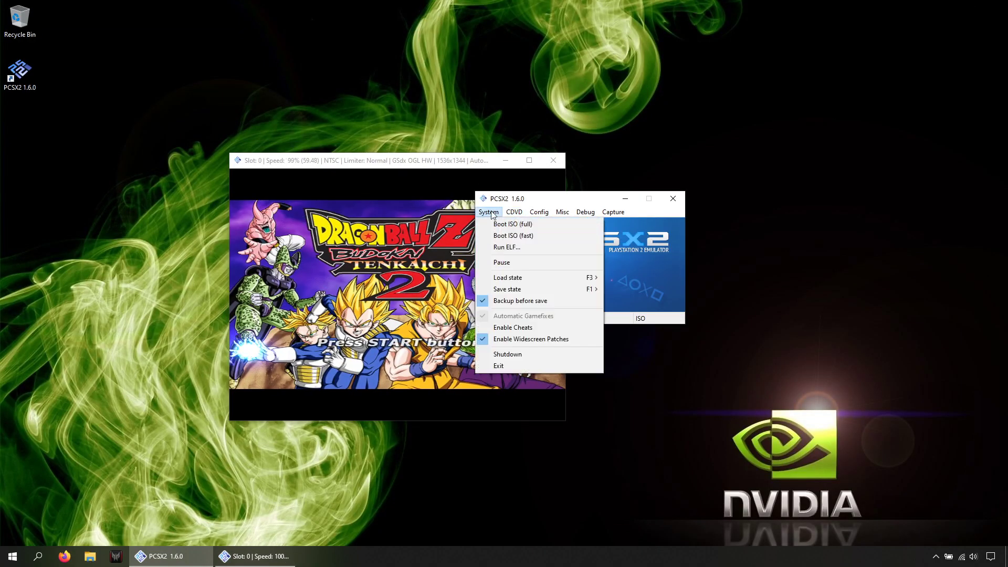
{"action": "left_click", "coordinate": [508, 355]}
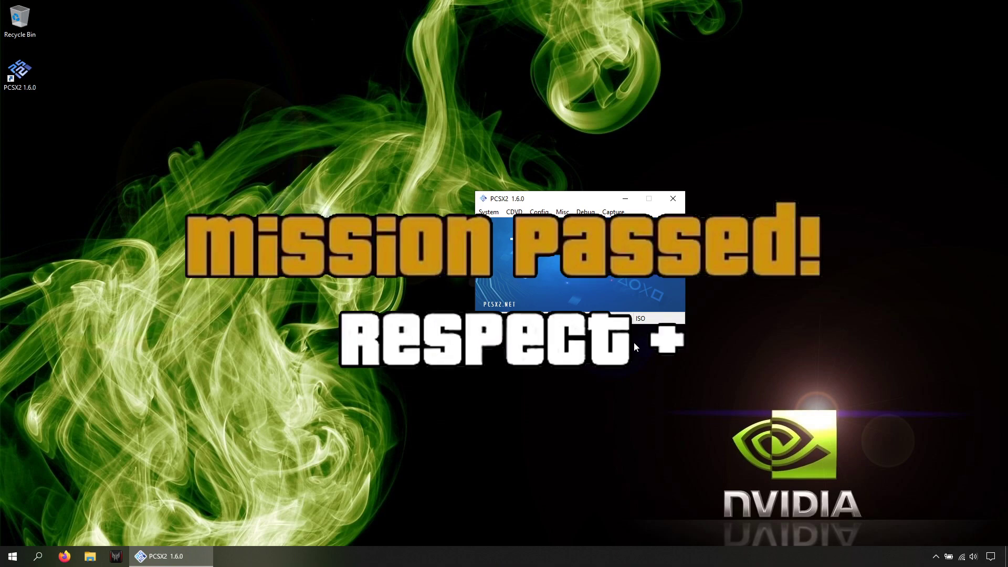